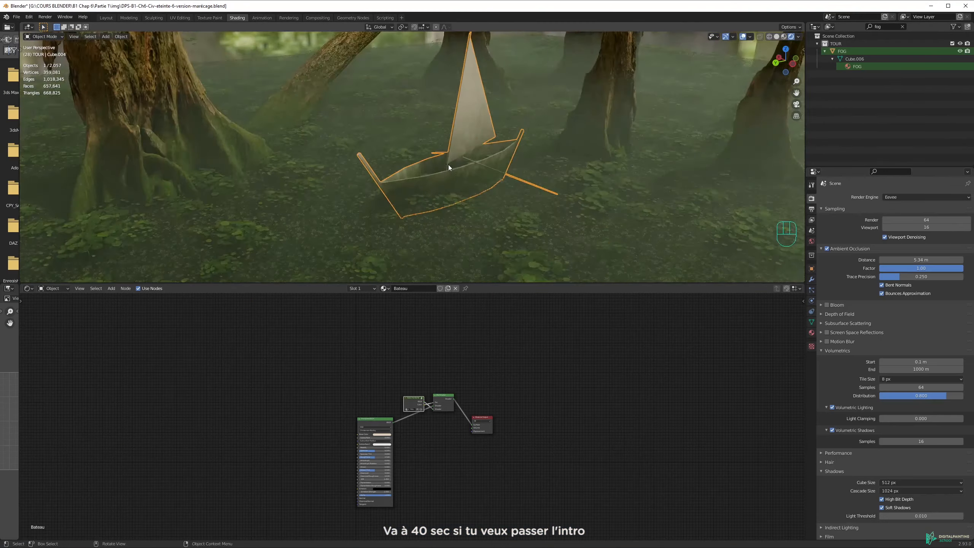
middle_click_drag(449, 164, 403, 86, "shift")
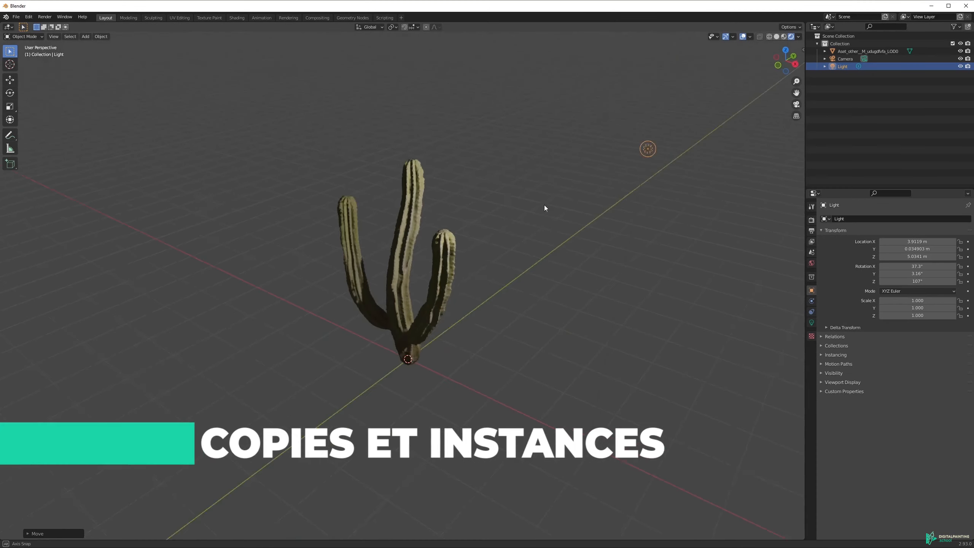
- Delete the camera from the cactus scene
middle_click_drag(545, 207, 430, 201)
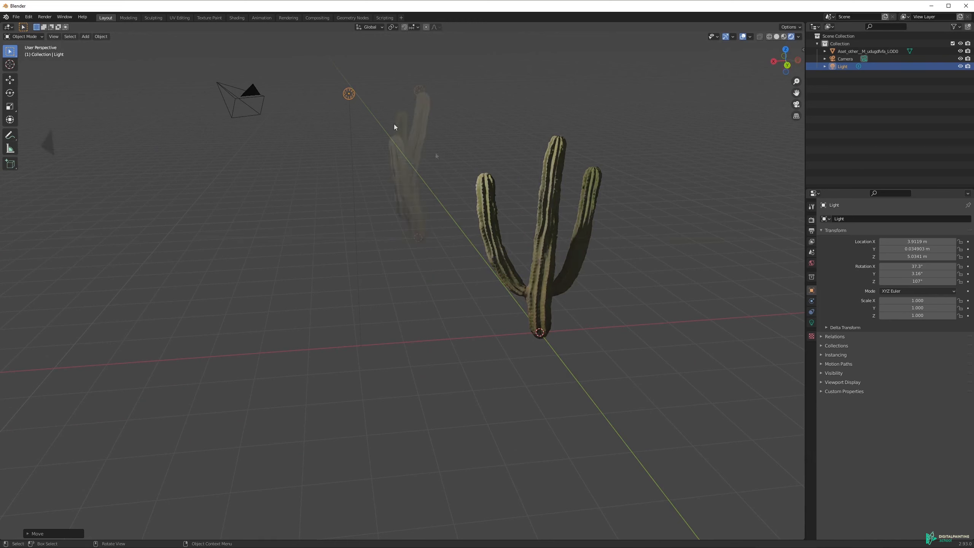
middle_click_drag(393, 123, 495, 153)
middle_click_drag(411, 153, 496, 231, "shift")
scroll(495, 237, "up", 2)
scroll(488, 222, "down", 2)
left_click(603, 373)
key("x")
left_click(602, 373)
- Move the light to a new position beside the cactus
left_click_drag(513, 164, 251, 171)
left_click(481, 170)
scroll(441, 192, "up", 3)
middle_click_drag(446, 201, 365, 218)
key("g")
left_click(437, 203)
key("ctrl+z")
middle_click_drag(344, 152, 537, 239)
key("g")
left_click(374, 139)
scroll(372, 142, "up", 2)
- Duplicate the cactus and place the independent copy about 5 m along the negative X axis
left_click(421, 190)
middle_click_drag(581, 267, 402, 231)
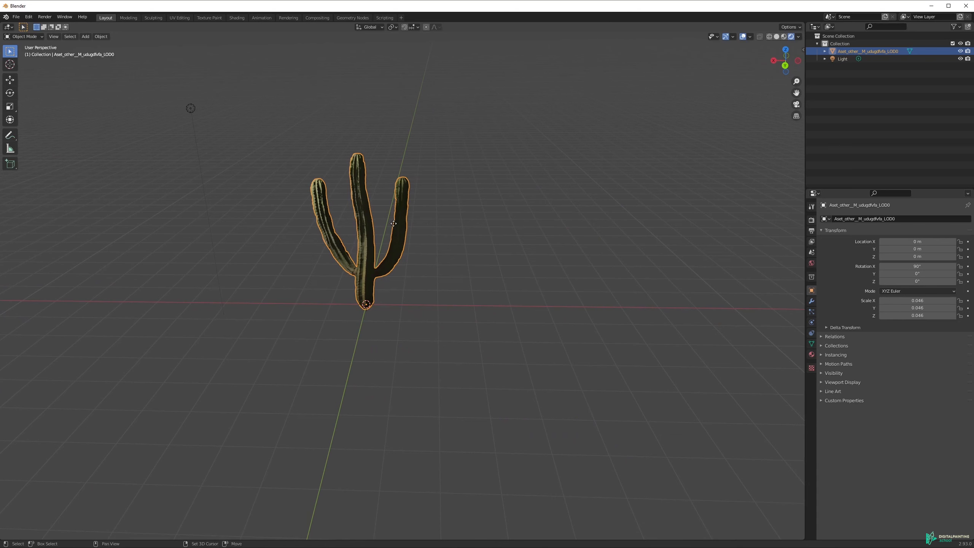
key("shift+d")
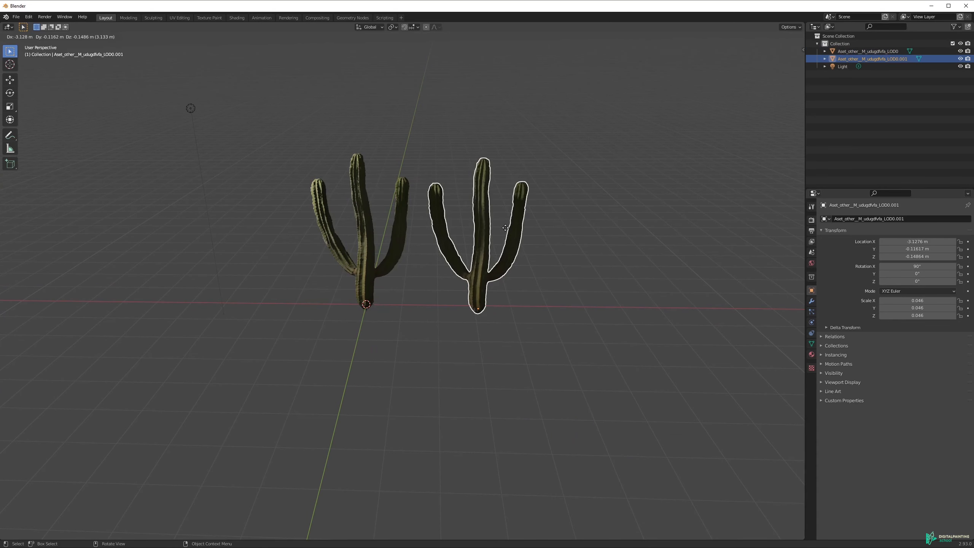
key("x")
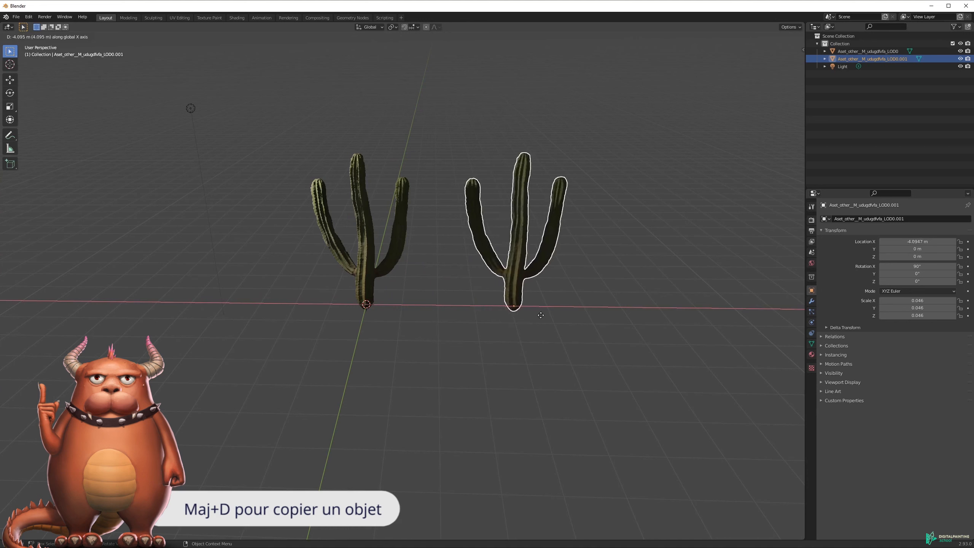
left_click(574, 307)
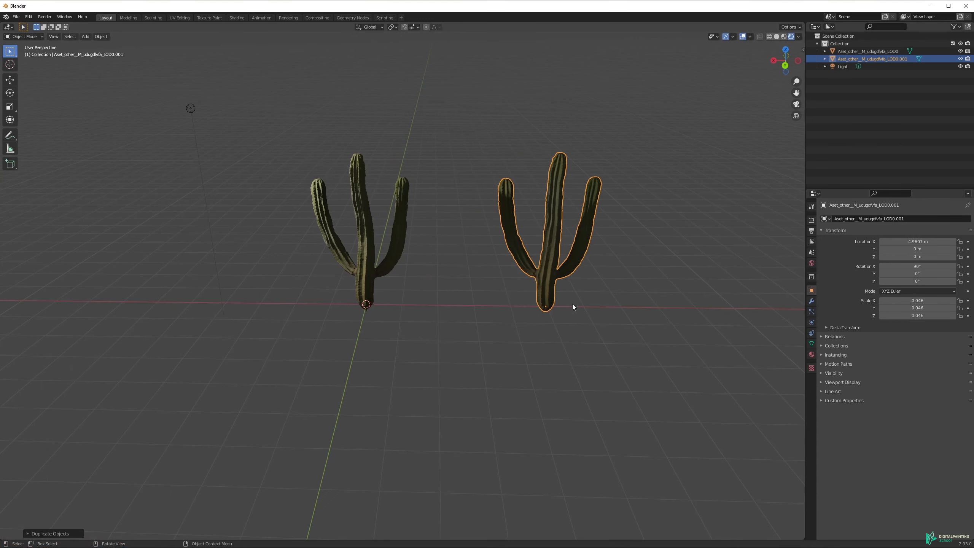
- Duplicate the copied cactus and place the third one along the X axis at about -9.3 m
middle_click_drag(508, 247, 445, 241)
key("shift+d")
key("x")
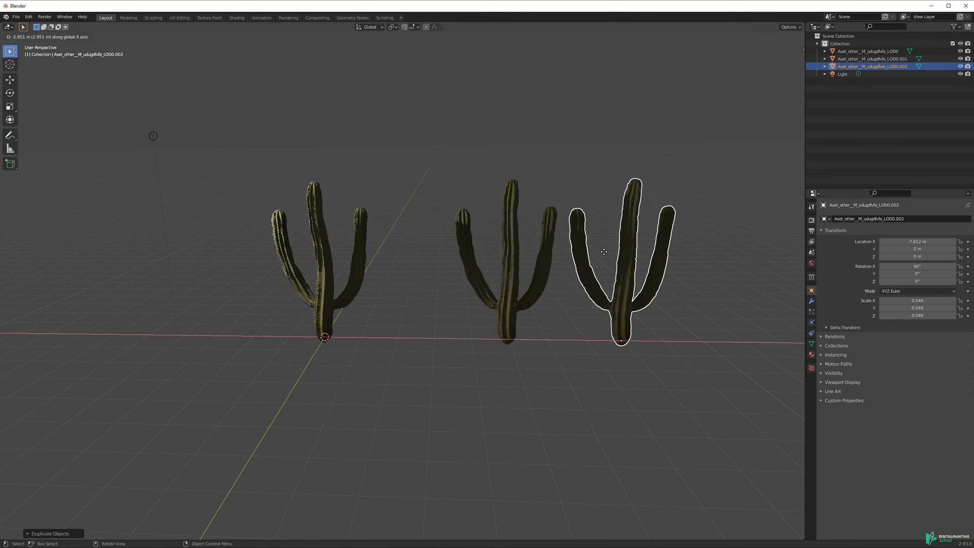
left_click(660, 257)
- Turn on the Screencast Keys display in the viewport
key("n")
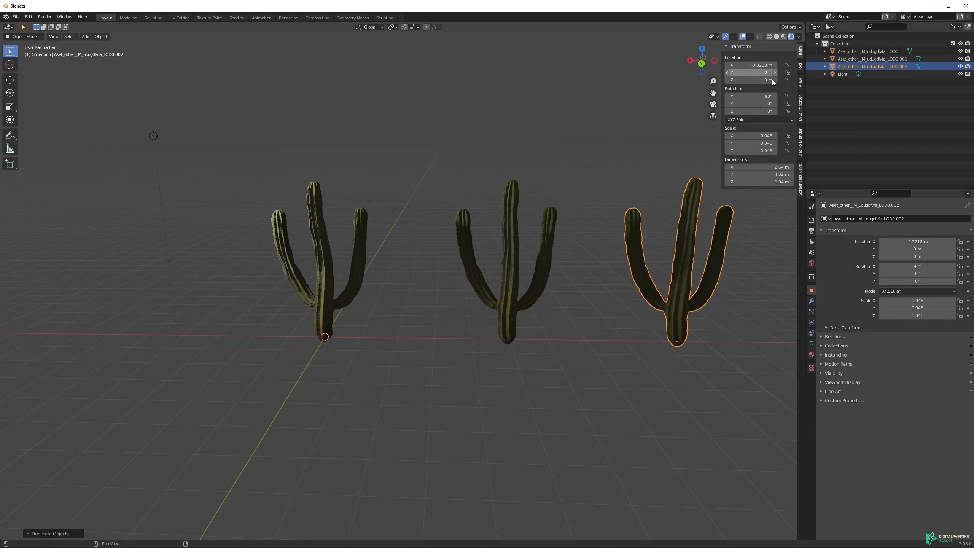
left_click(800, 169)
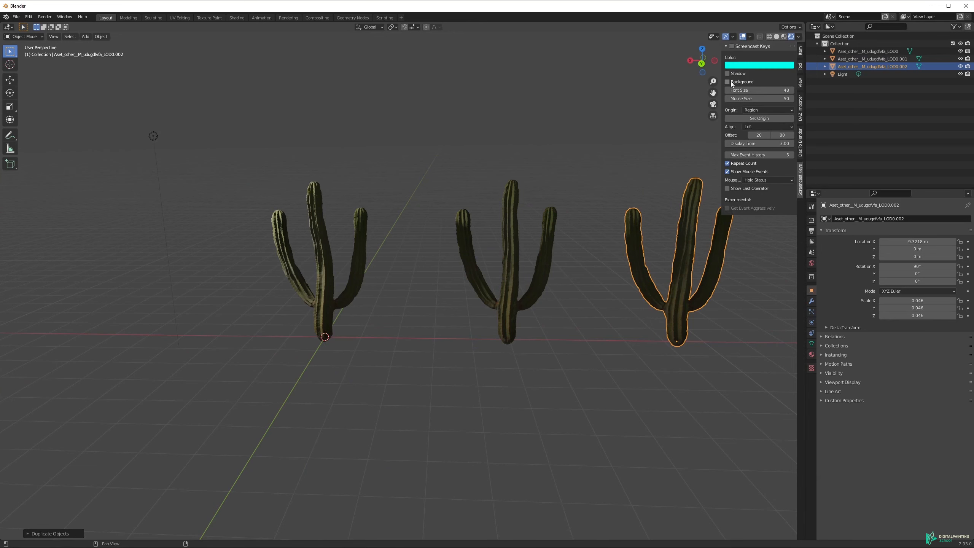
key("n")
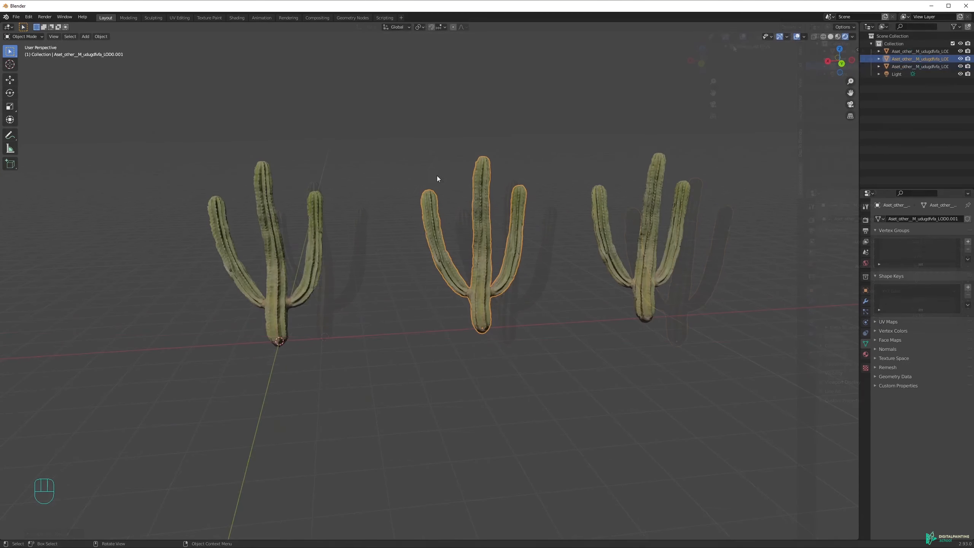
- Stretch the middle cactus's right arm far upward along Z in Edit Mode, using X-ray and proportional editing on its tip
middle_click_drag(437, 175, 388, 200)
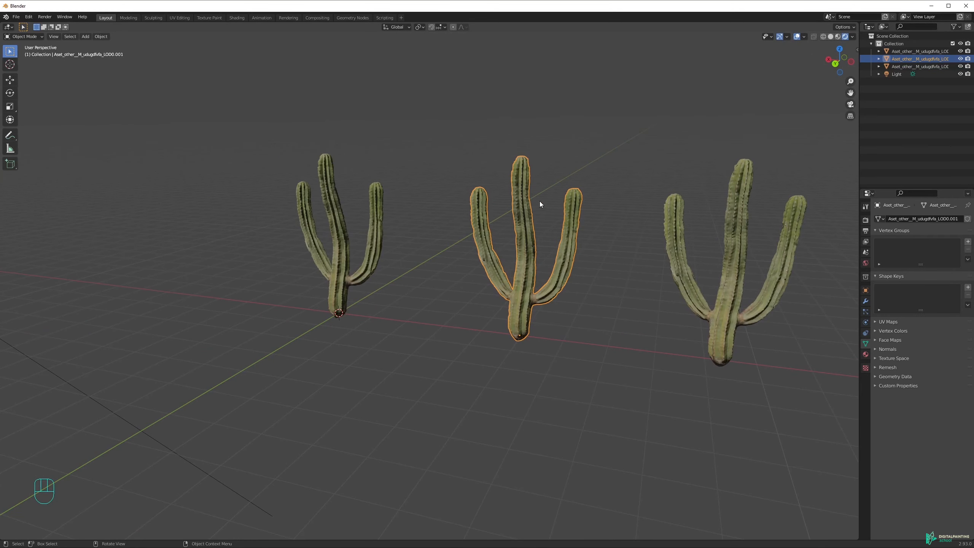
key("Tab")
middle_click_drag(551, 202, 558, 180)
key("alt+z")
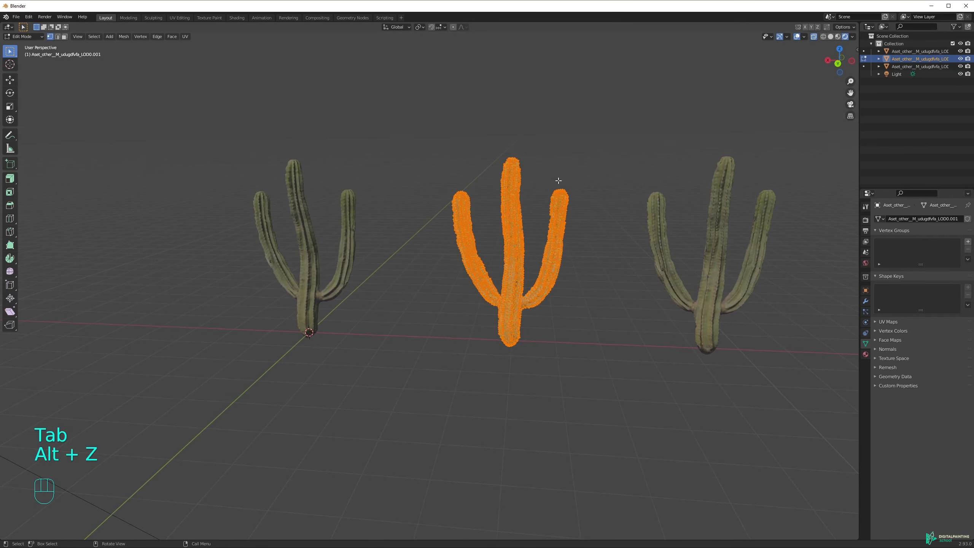
left_click_drag(543, 174, 583, 220)
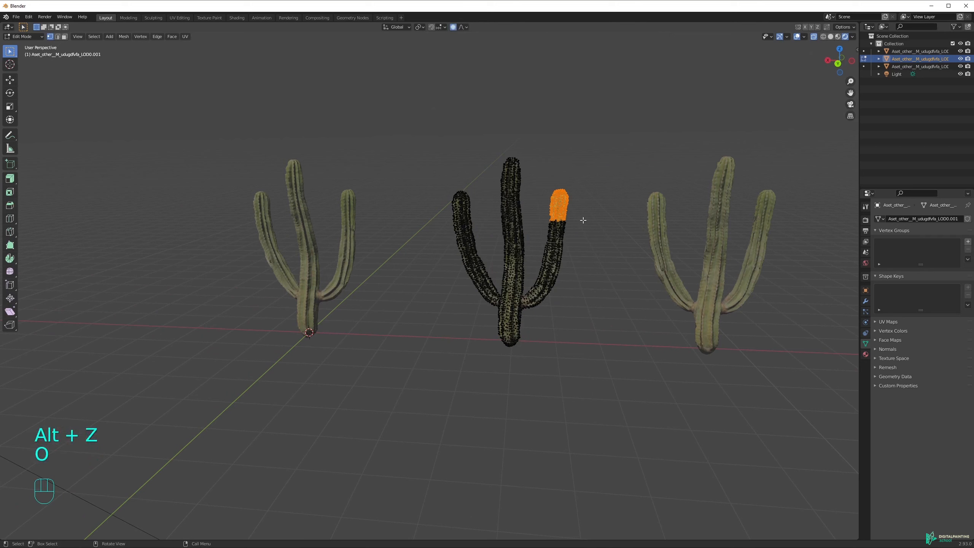
key("g")
key("z")
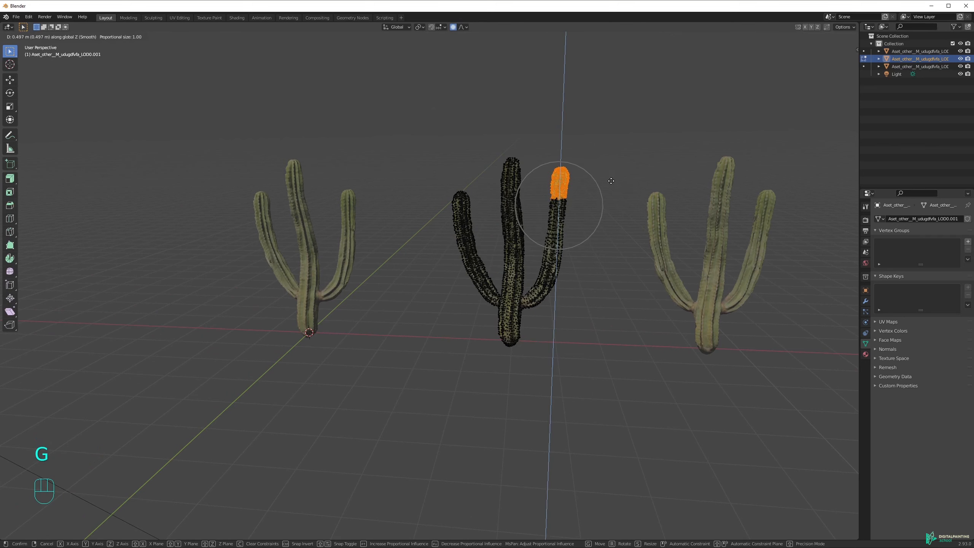
left_click(620, 83)
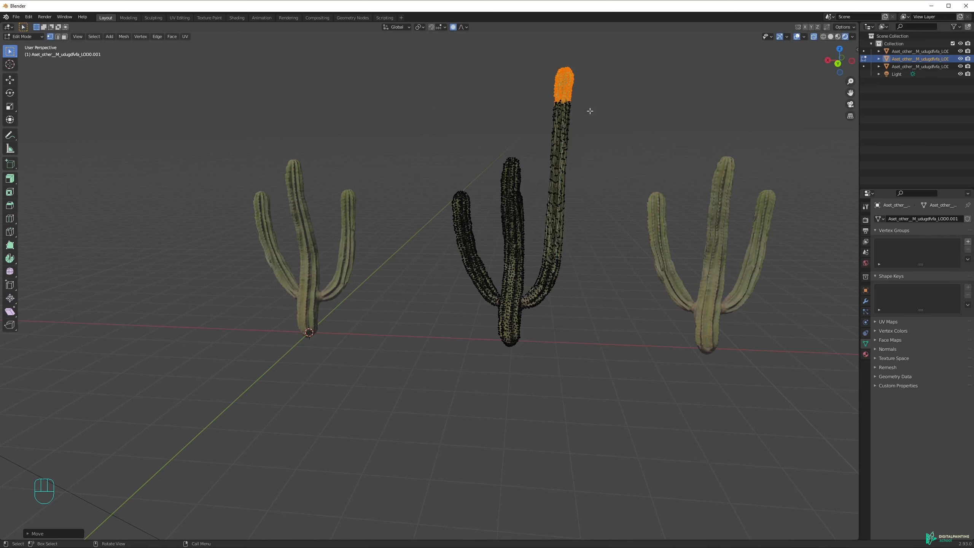
- Pull the middle cactus's left arm tip upward and outward, and rotate it, including about the Z axis
middle_click_drag(479, 194, 510, 194)
key("g")
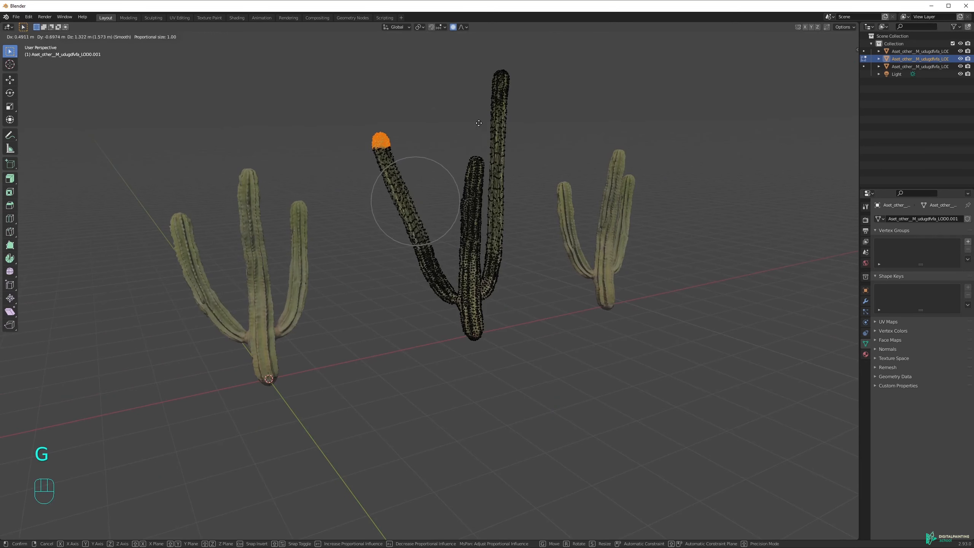
left_click(483, 144)
middle_click_drag(484, 144, 548, 209)
key("r")
key("z")
left_click(551, 289)
key("r")
left_click(524, 309)
- Rotate the upper end of the middle cactus's tall right arm and return to Object Mode
middle_click_drag(524, 307, 414, 145)
left_click_drag(470, 61, 591, 164)
key("r")
left_click(616, 59)
key("Tab")
- Pull the upper right arm of the third cactus outward in Edit Mode, adjusting the proportional editing radius
middle_click_drag(616, 59, 564, 253)
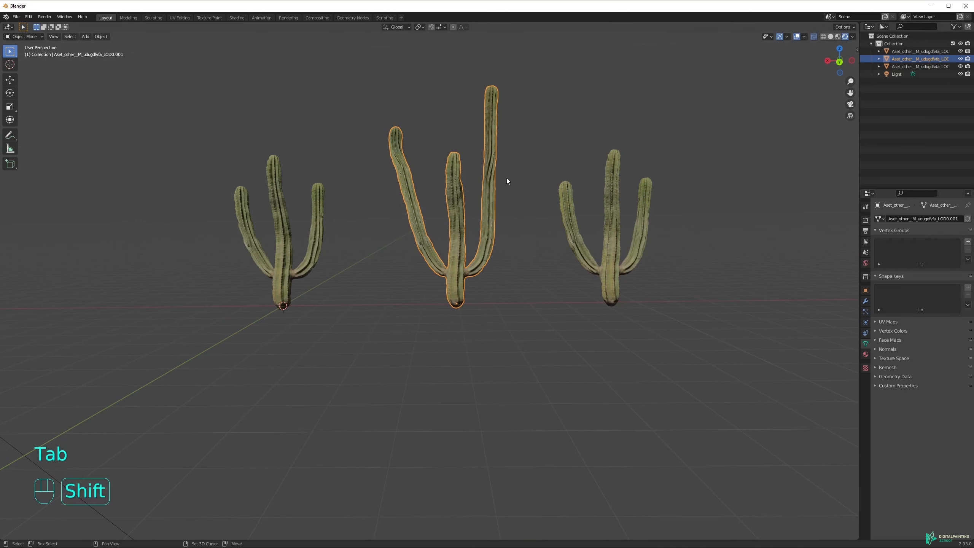
middle_click_drag(507, 182, 436, 236, "shift")
left_click(556, 225)
key("Tab")
middle_click_drag(637, 207, 579, 239)
scroll(587, 220, "up", 2)
left_click_drag(570, 195, 608, 231)
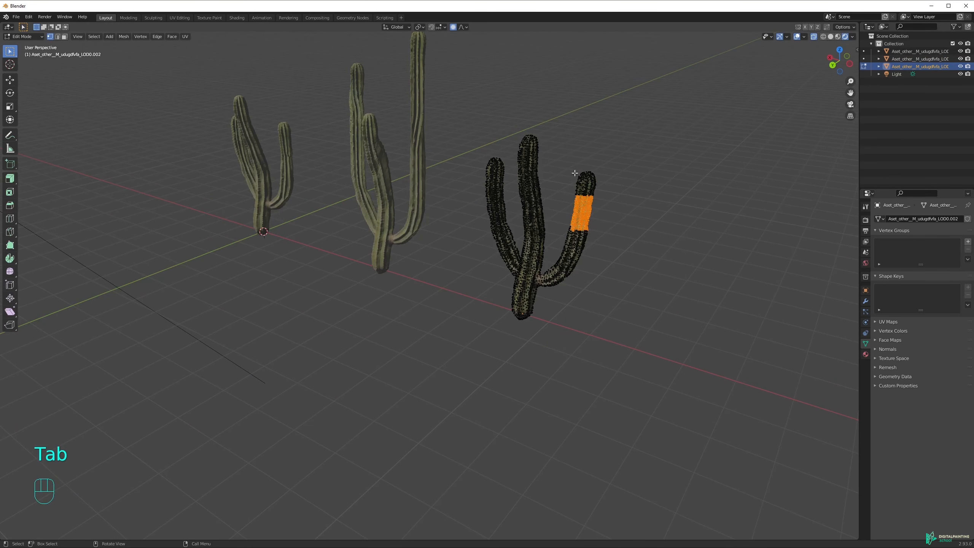
key("g")
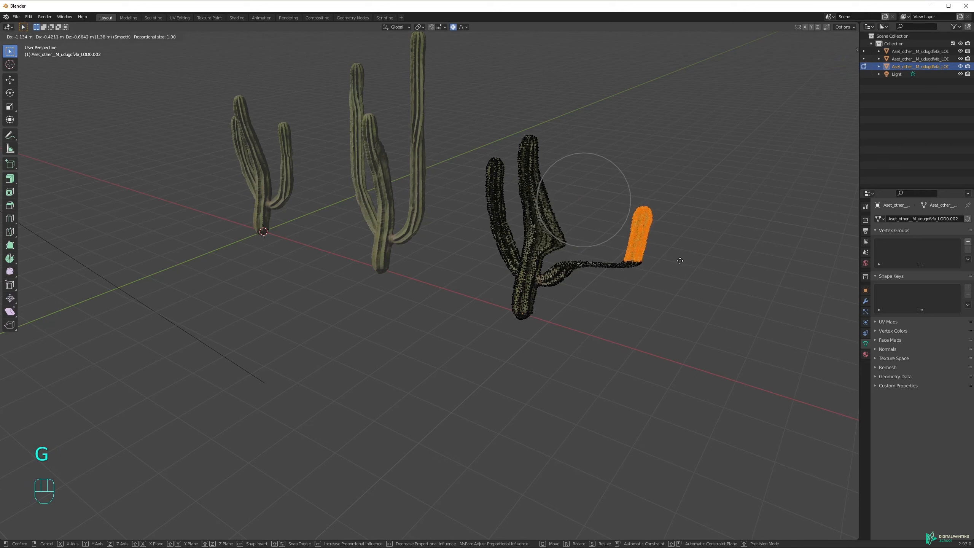
scroll(677, 246, "down", 11)
scroll(670, 236, "up", 6)
left_click(628, 210)
- Bend the third cactus's central trunk sideways by moving its top vertices with proportional editing
middle_click_drag(629, 208, 658, 177)
left_click_drag(451, 114, 572, 172)
key("g")
left_click(510, 165)
- Pull the third cactus's right arm tip further outward, return to Object Mode and deselect everything
middle_click_drag(508, 165, 509, 272, "shift")
left_click_drag(531, 240, 608, 300)
key("g")
scroll(680, 273, "down", 3)
left_click(681, 269)
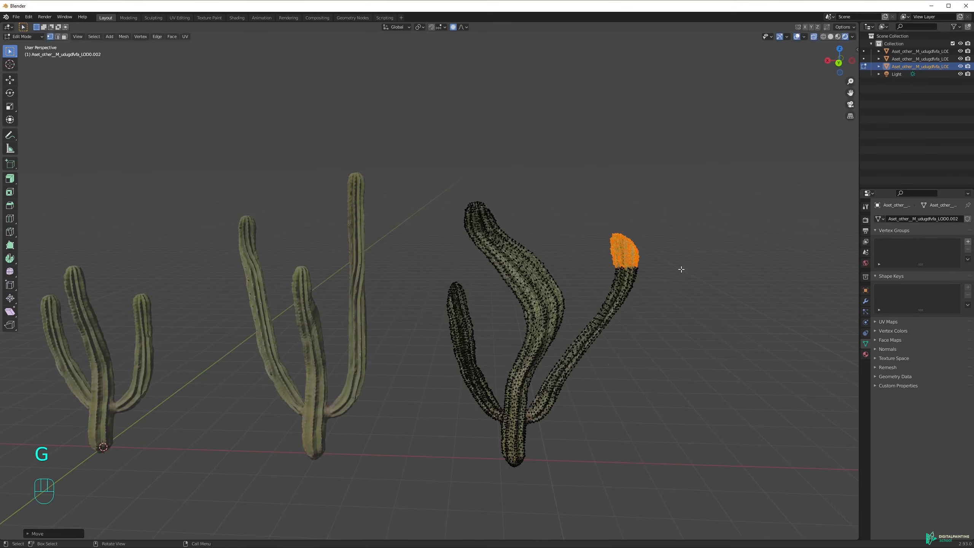
key("Tab")
scroll(498, 334, "down", 3)
middle_click_drag(429, 333, 529, 287, "shift")
left_click(489, 296)
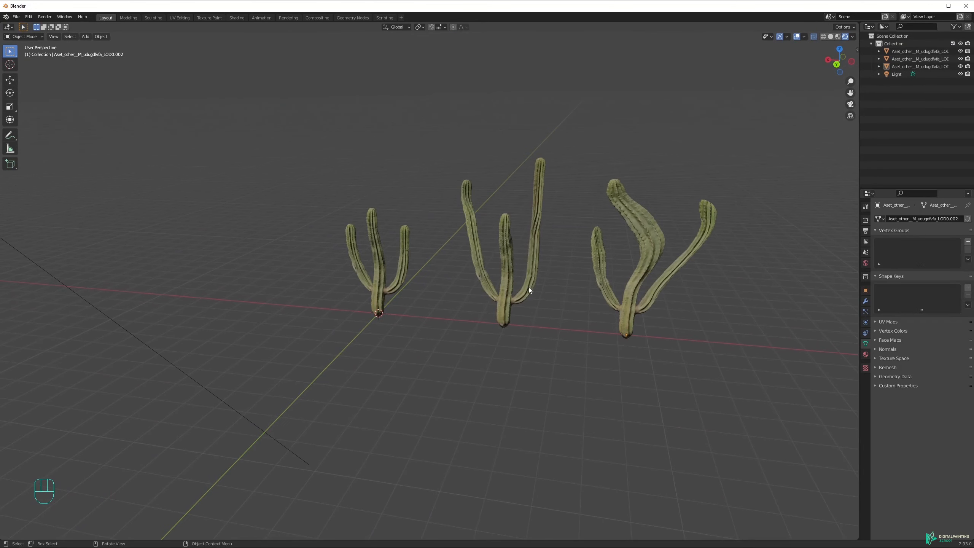
- Duplicate the original cactus to the free side away from the other copies, and undo the duplication
left_click(370, 238)
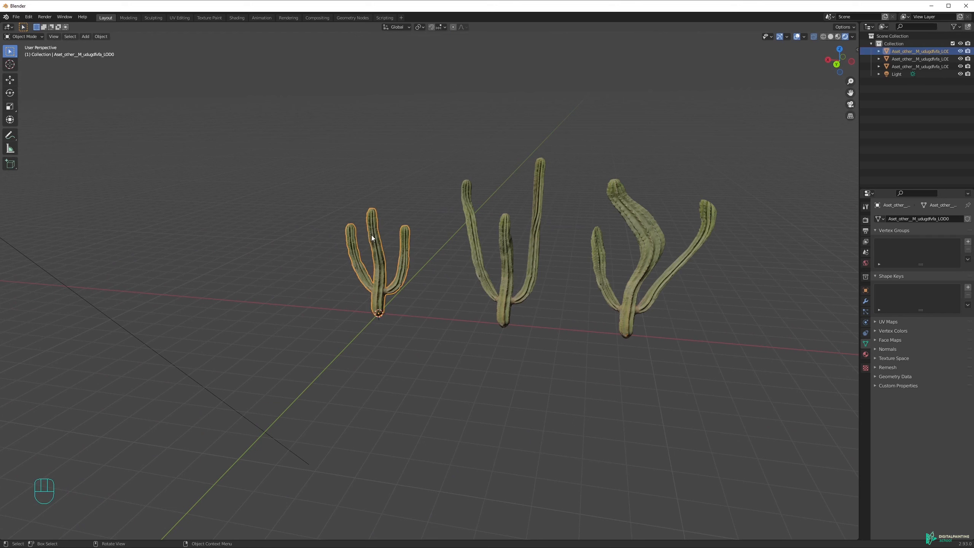
key("shift+d")
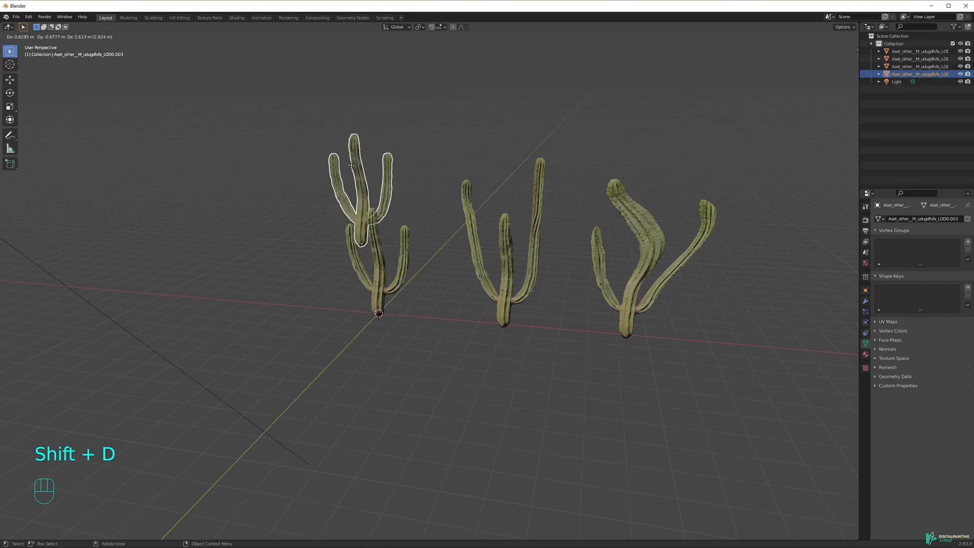
left_click(228, 236)
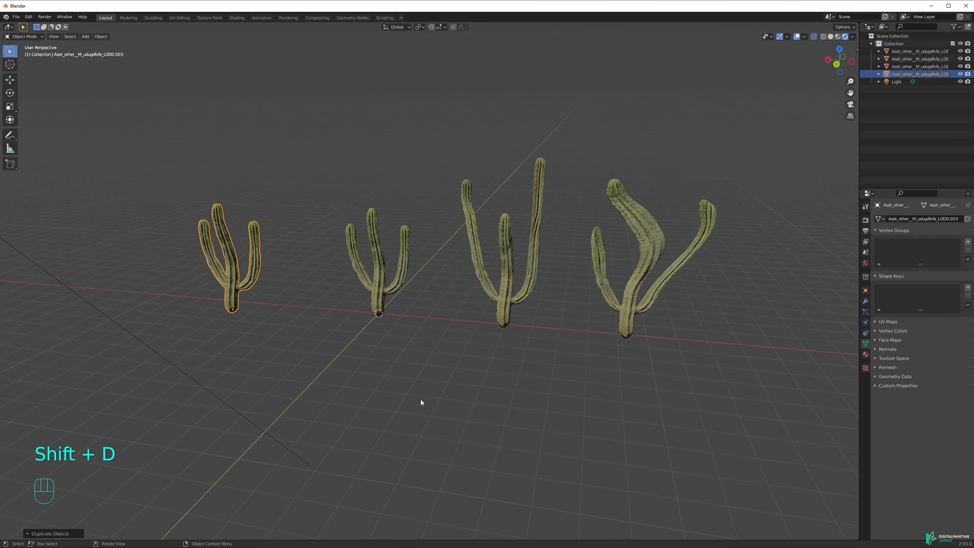
key("ctrl+z")
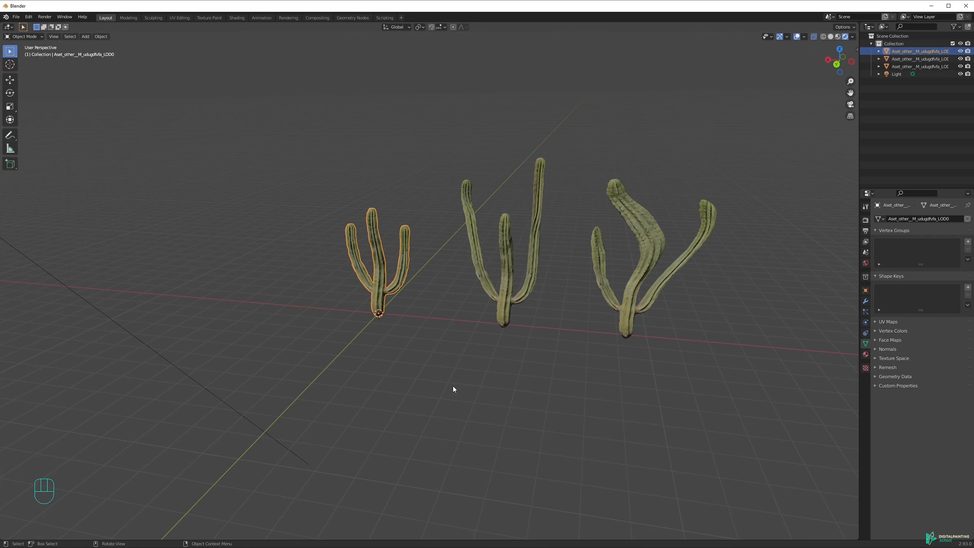
- Duplicate the original cactus and cancel the placement, leaving the copy superimposed on the original
key("shift+d")
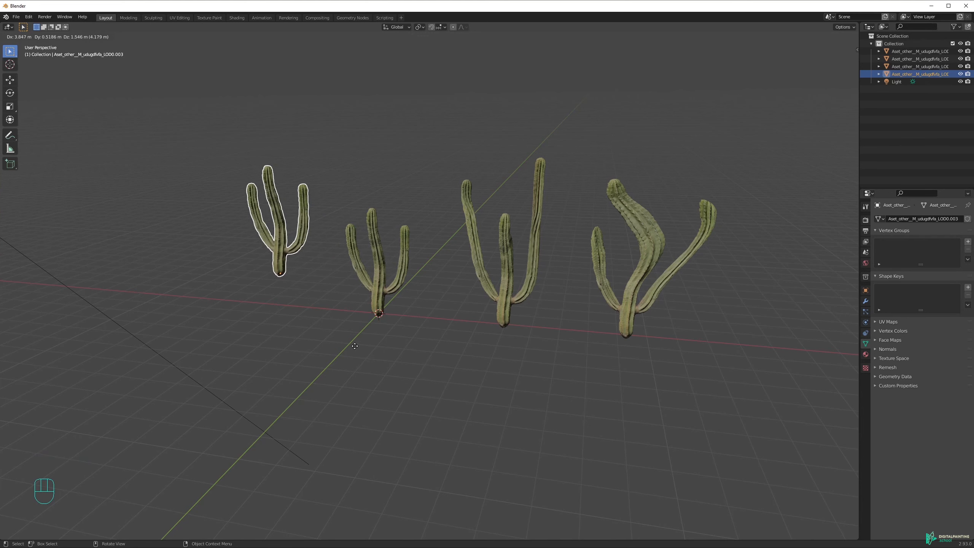
right_click(355, 346)
middle_click_drag(354, 346, 383, 231)
scroll(391, 285, "up", 4)
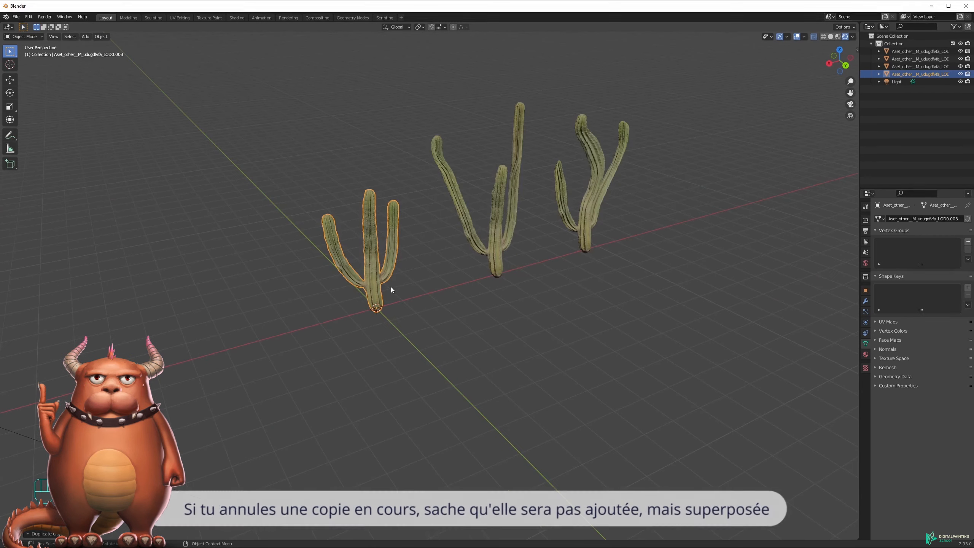
middle_click_drag(428, 300, 367, 274)
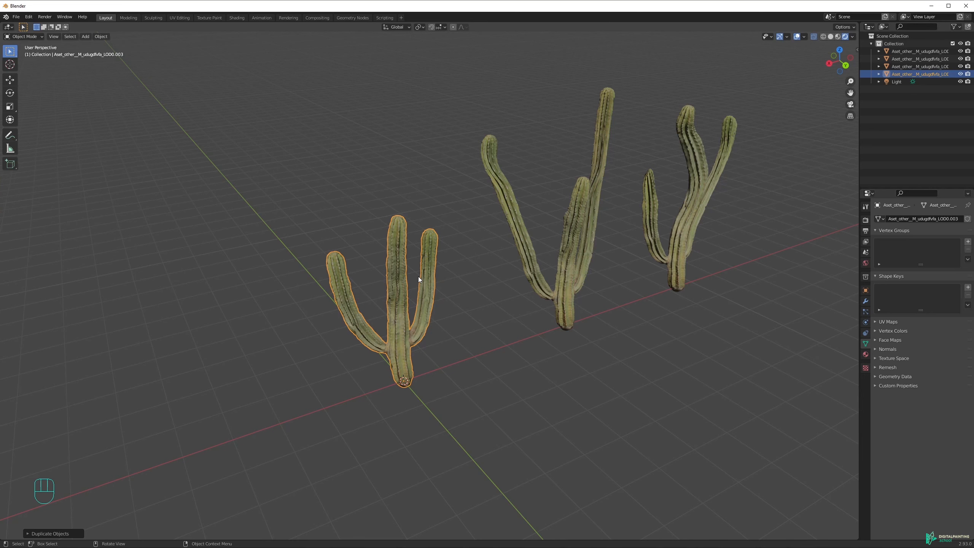
- Move the superimposed copy along the Y axis away from the original, and check the original with a cancelled move
key("g")
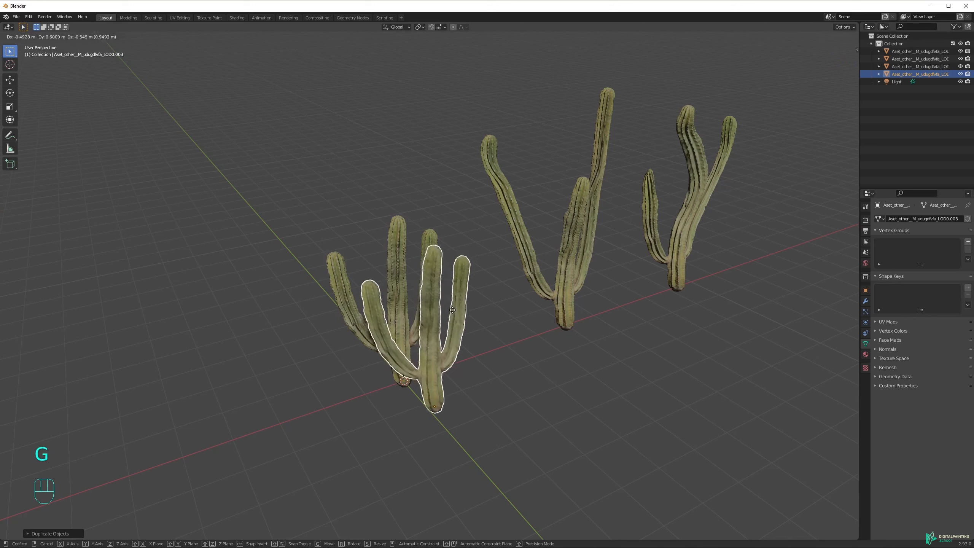
key("y")
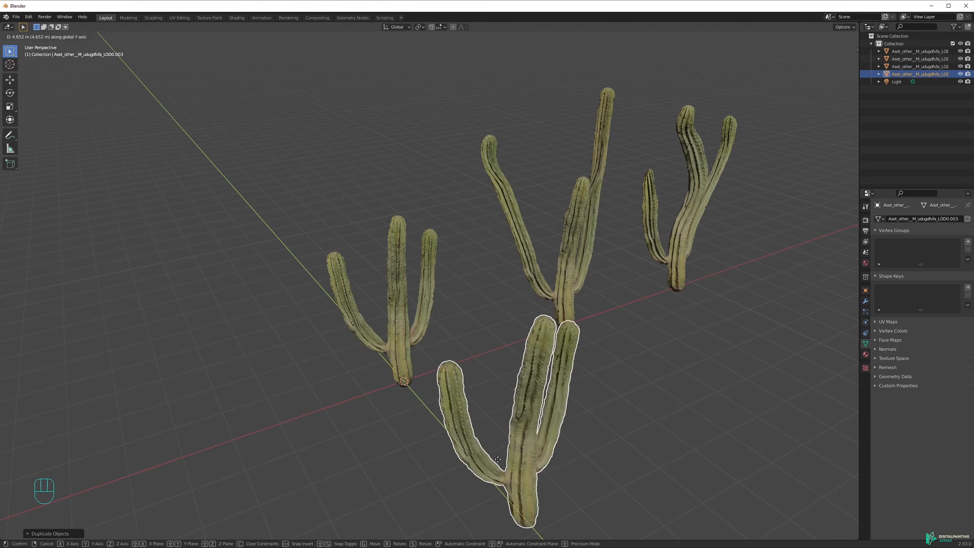
left_click(506, 478)
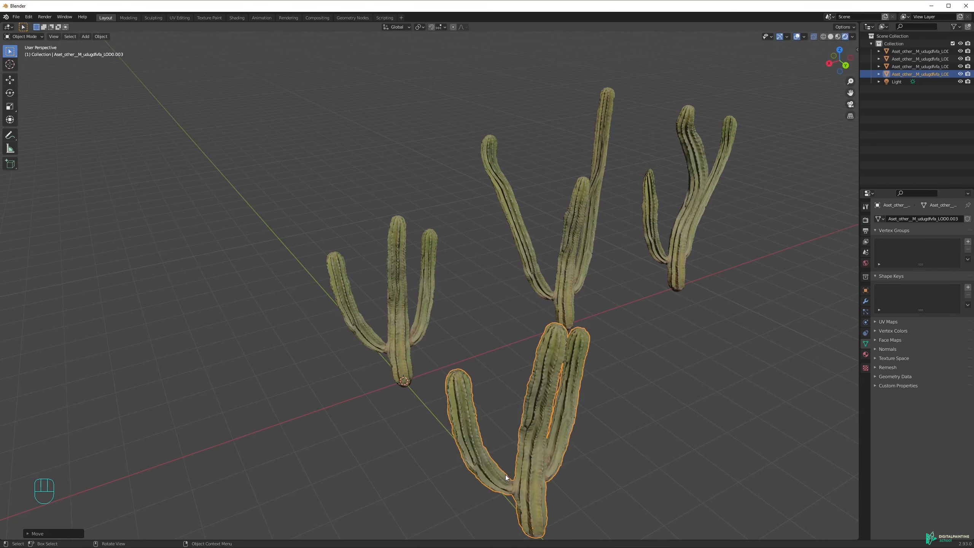
left_click(407, 333)
key("g")
right_click(411, 293)
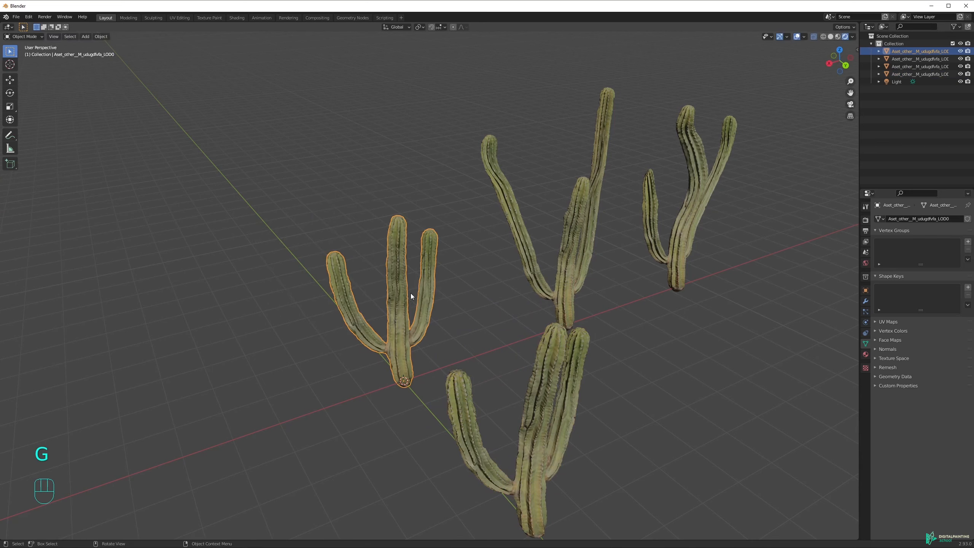
- Delete the separated cactus copy in front of the original
left_click(574, 431)
middle_click_drag(559, 431, 476, 352)
key("x")
left_click(476, 352)
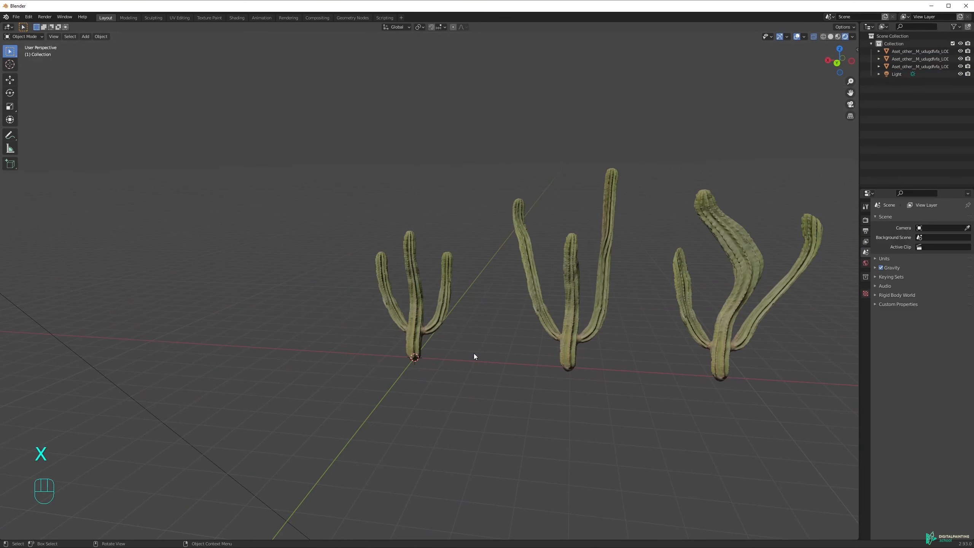
- Duplicate the original cactus and place the new copy along the Y axis, well behind the row
left_click(424, 303)
middle_click_drag(485, 295, 290, 372)
key("shift+d")
key("y")
left_click(503, 220)
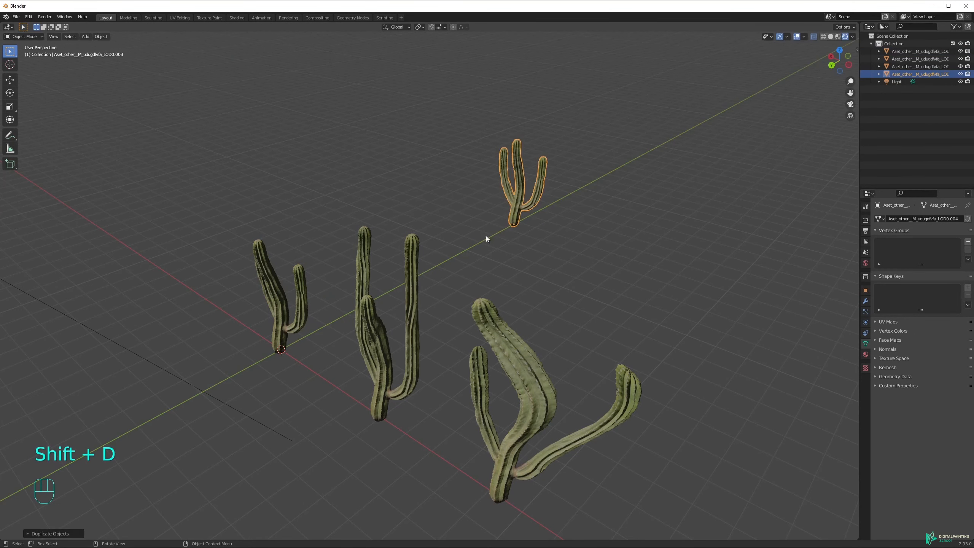
middle_click_drag(480, 265, 441, 248)
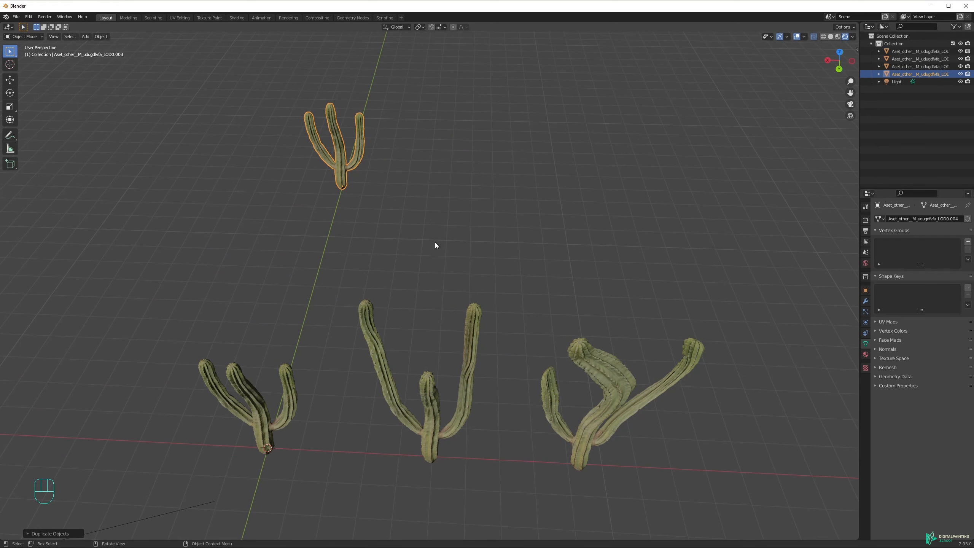
- Create three linked duplicates of the back cactus, spacing them along the X axis into a row of four
key("alt+d")
key("x")
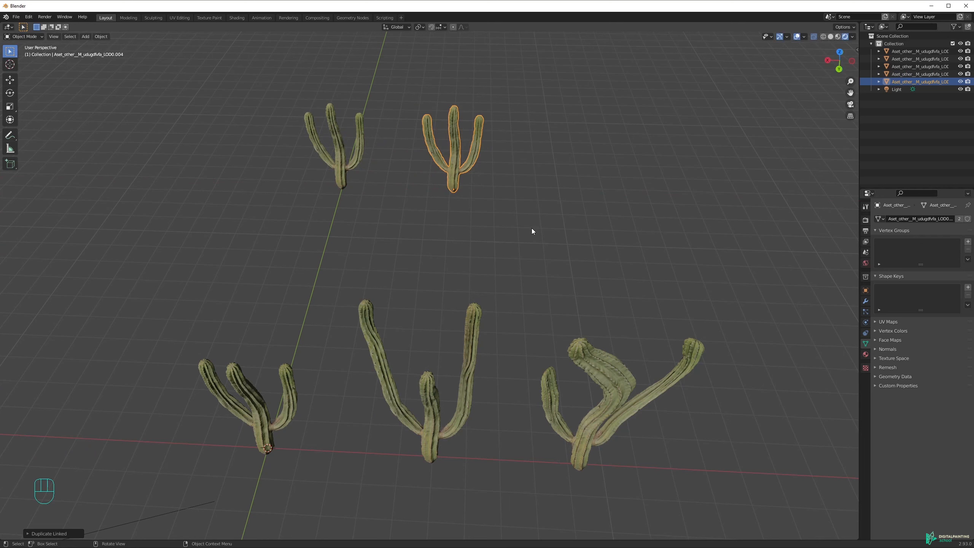
key("alt+d")
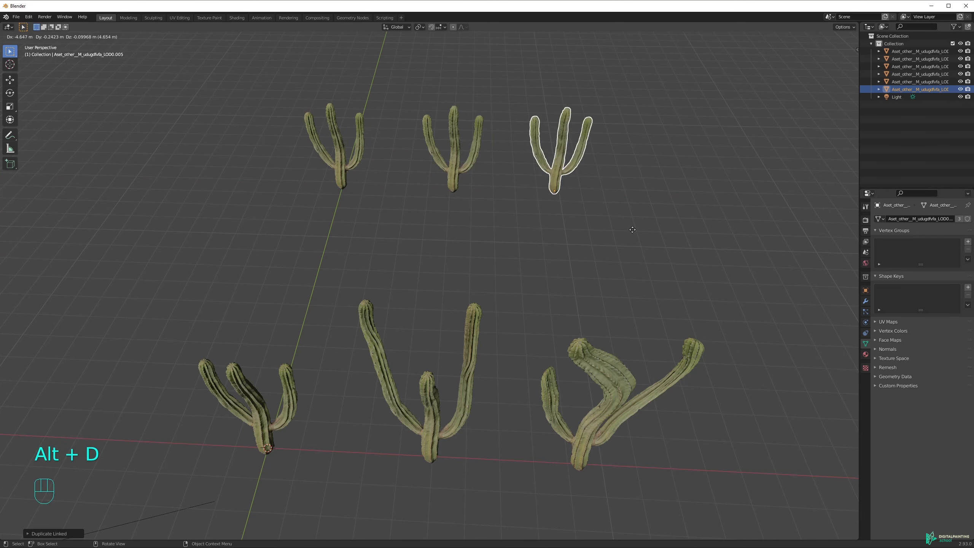
key("x")
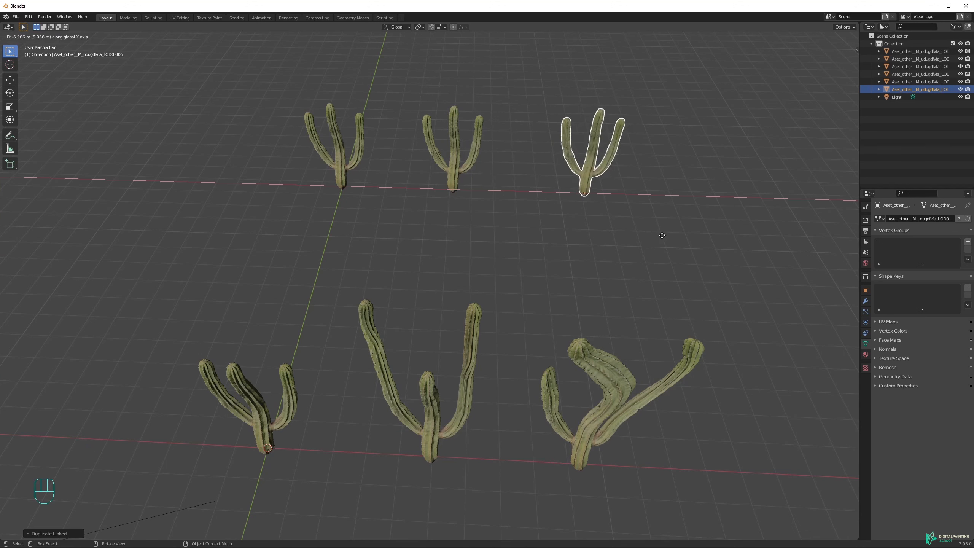
left_click(650, 232)
key("alt+d")
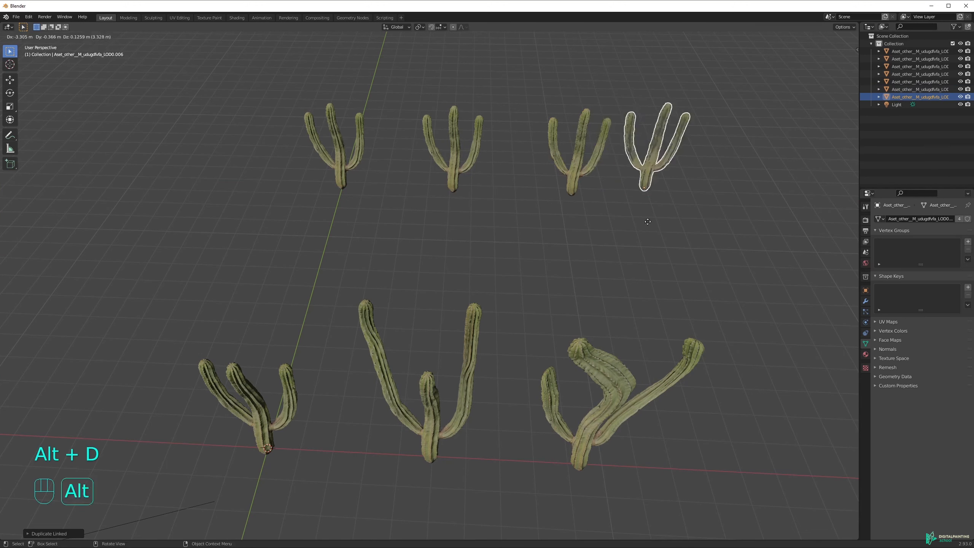
key("x")
left_click(677, 224)
- Select the first cactus of the back row and open its shared mesh in Edit Mode
middle_click_drag(511, 274, 726, 256)
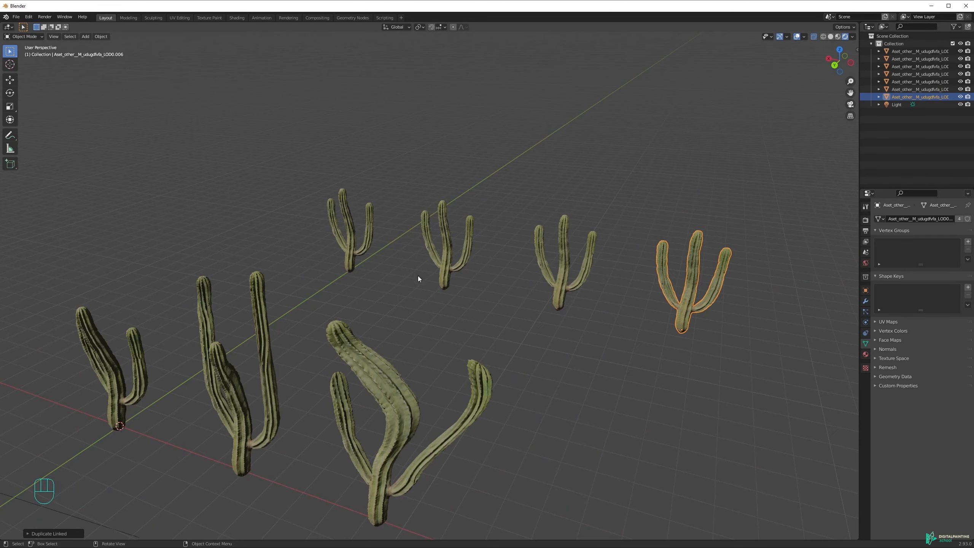
left_click(562, 265, "shift")
left_click(448, 269, "shift")
left_click(355, 216, "shift")
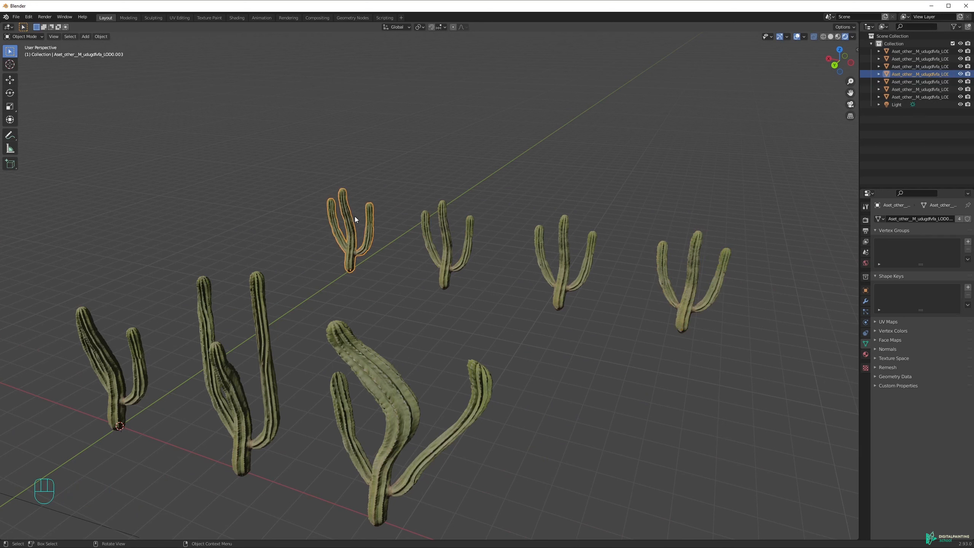
key("Tab")
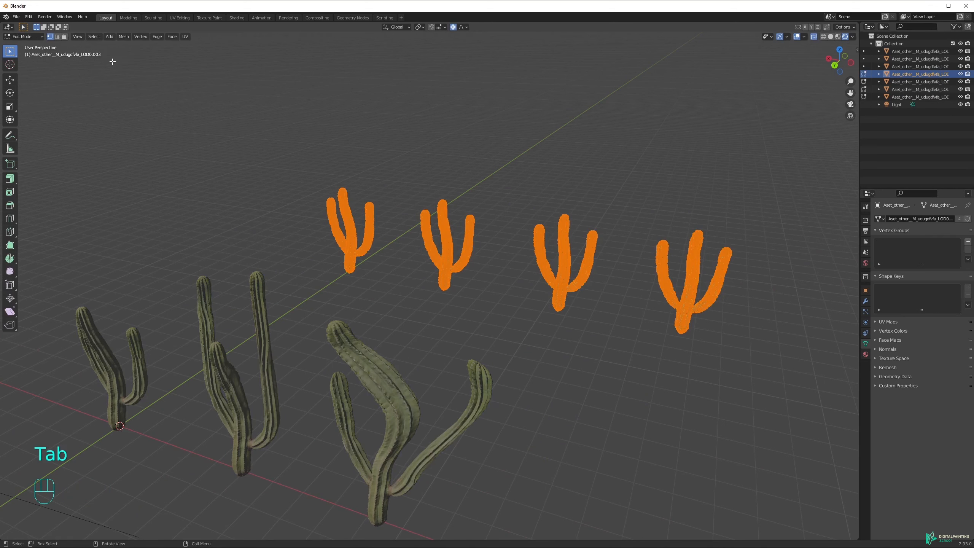
- Try to raise the tip of the first back-row cactus's right arm along Z with proportional editing
left_click_drag(361, 196, 384, 226)
left_click_drag(359, 194, 379, 221)
mouse_move(379, 219)
middle_mouse_down()
mouse_move(465, 274)
mouse_move(384, 221)
middle_mouse_up()
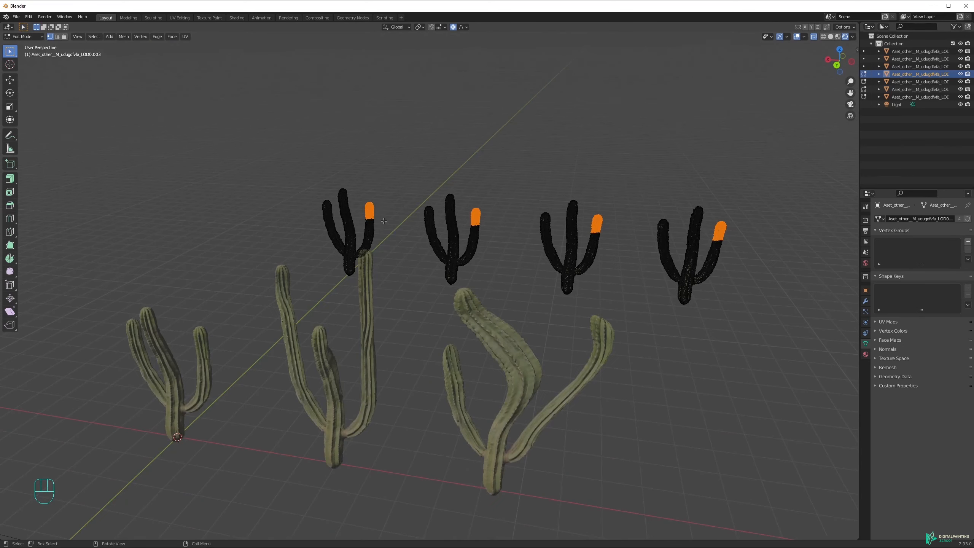
middle_click_drag(532, 253, 598, 294, "shift")
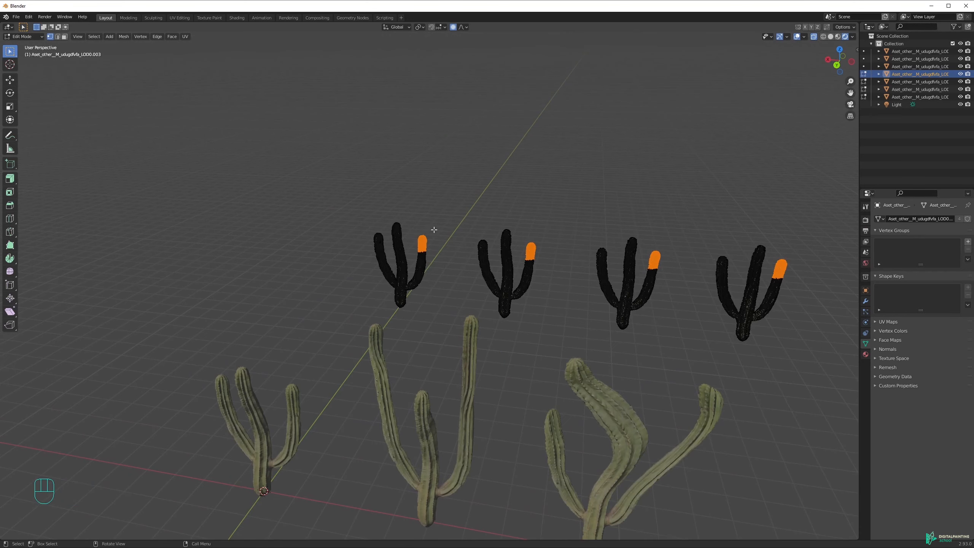
key("g")
key("z")
scroll(433, 207, "up", 2)
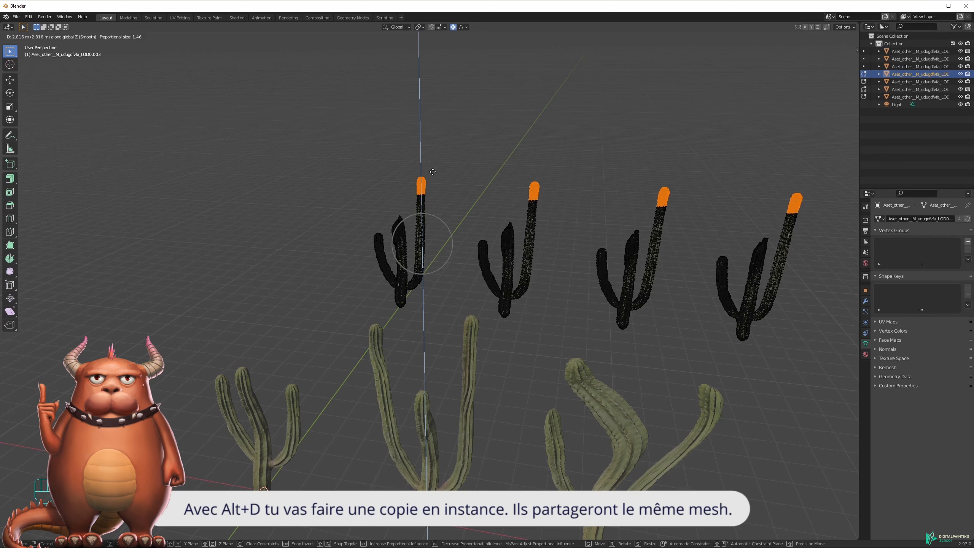
key("Escape")
- Select the tip of the back-row cactus's central arm and stretch it upward with proportional editing
mouse_move(389, 212)
middle_mouse_down()
mouse_move(407, 218)
mouse_move(398, 215)
middle_mouse_up()
left_click(400, 223)
key("o")
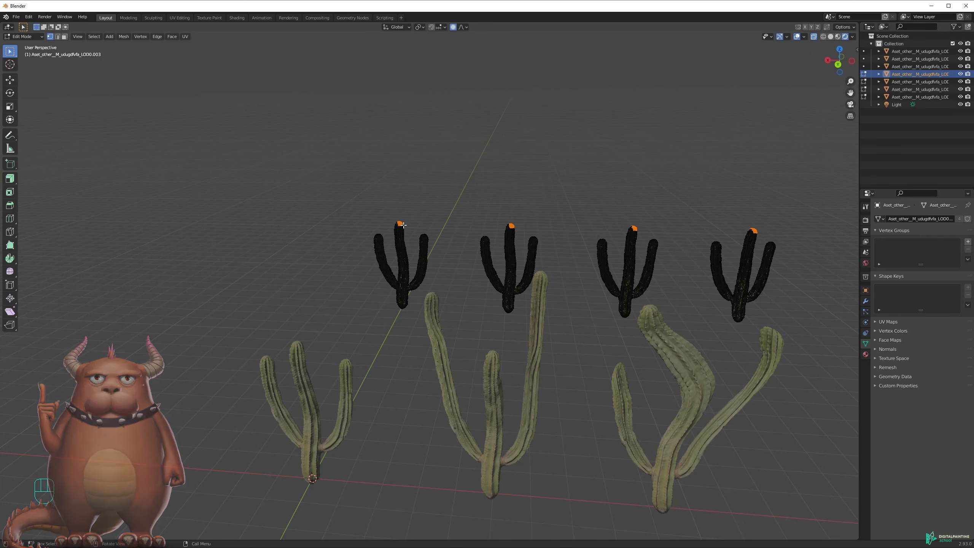
key("o")
scroll(402, 221, "up", 2)
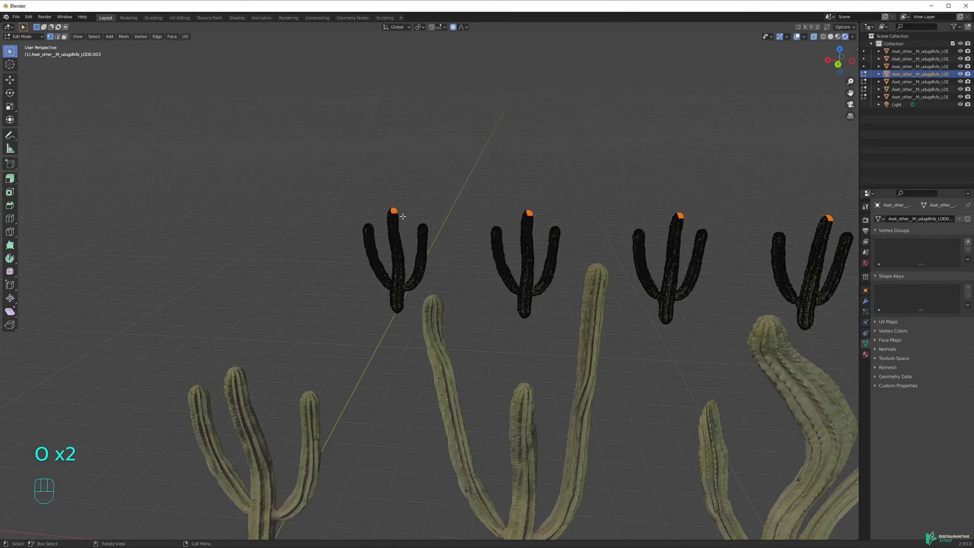
key("g")
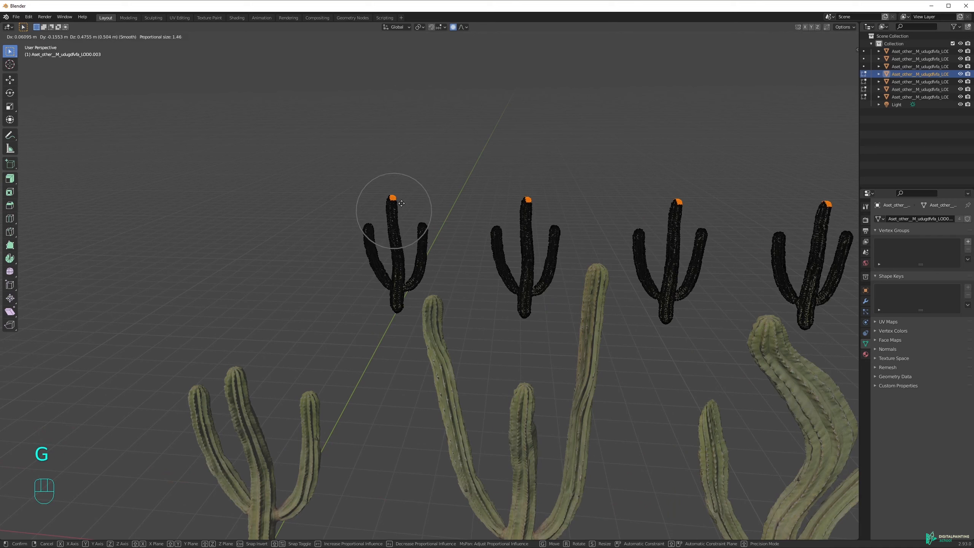
left_click(404, 182)
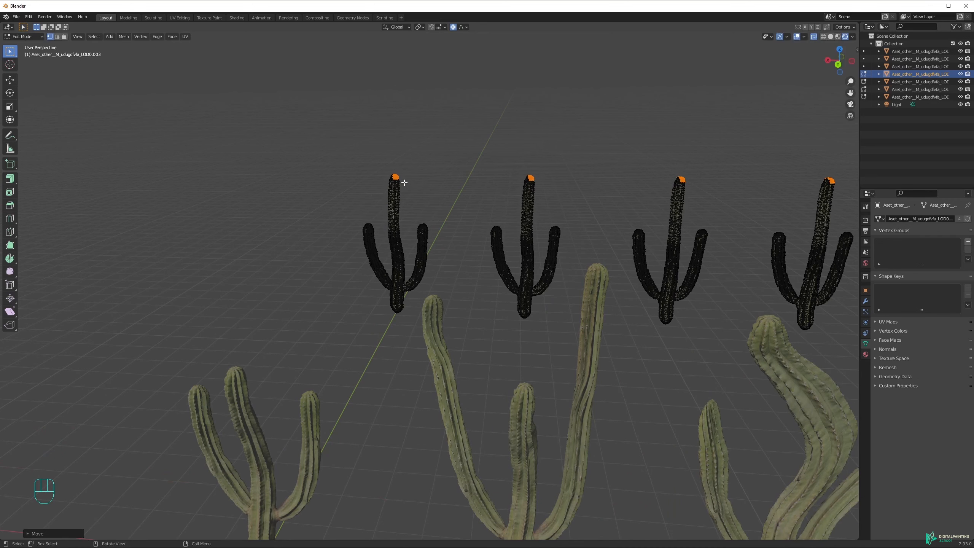
- Deselect the mesh vertices, return to Object Mode and clear the object selection
left_click_drag(382, 166, 415, 214)
left_click(419, 187)
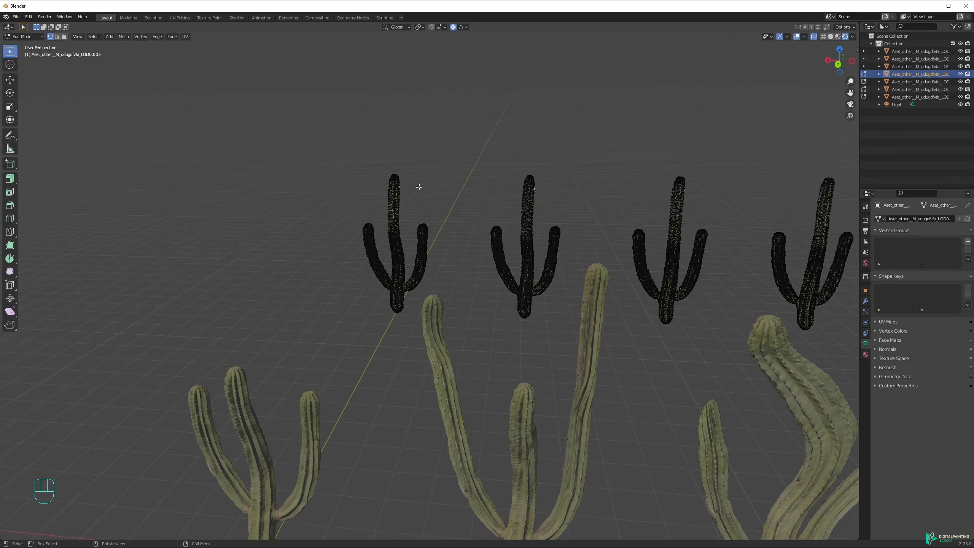
key("Tab")
middle_click_drag(475, 221, 321, 241, "shift")
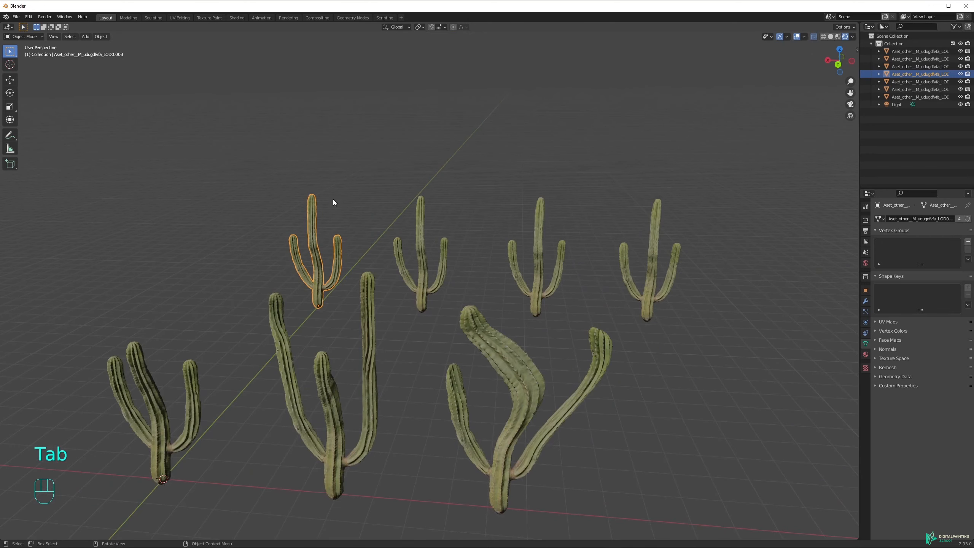
left_click(433, 260)
middle_click_drag(434, 256, 456, 264, "shift")
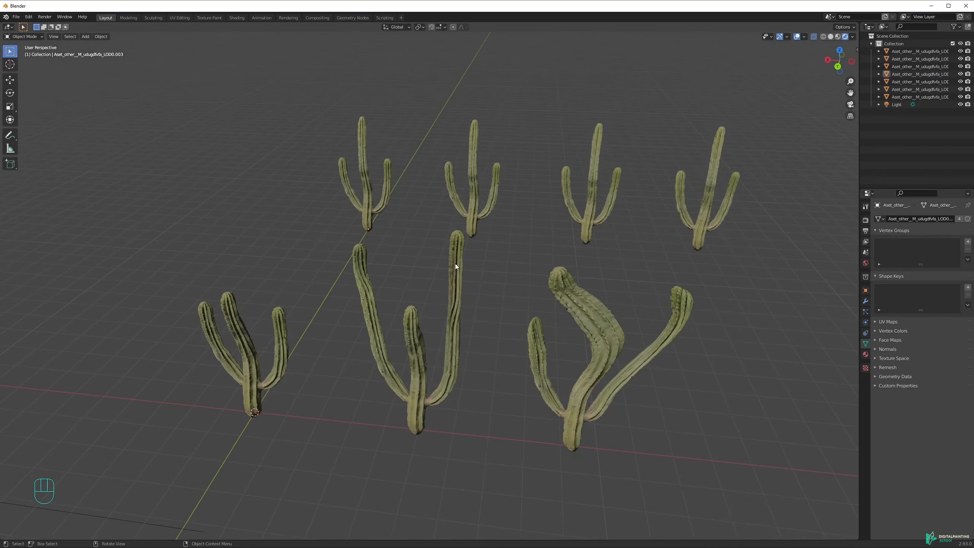
- Examine the independent front-row cacti individually and together, and check the twisted cactus's mesh in Edit Mode
scroll(437, 273, "down", 2)
left_click(344, 317)
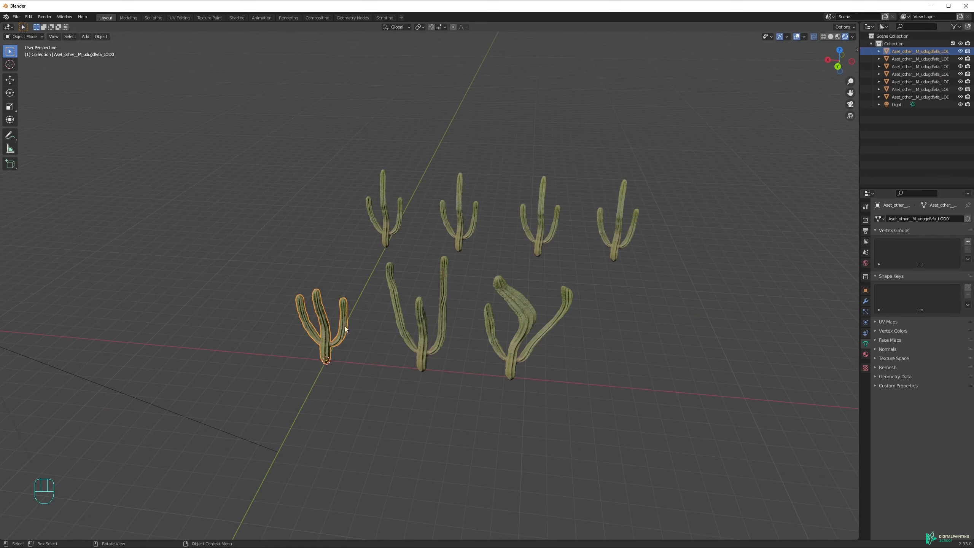
left_click(408, 332)
left_click_drag(271, 335, 654, 381)
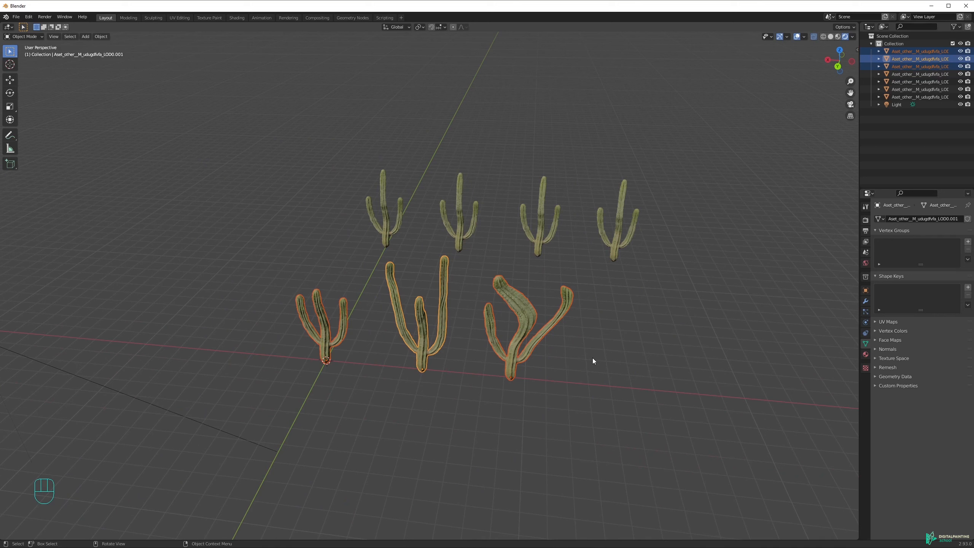
left_click(462, 281)
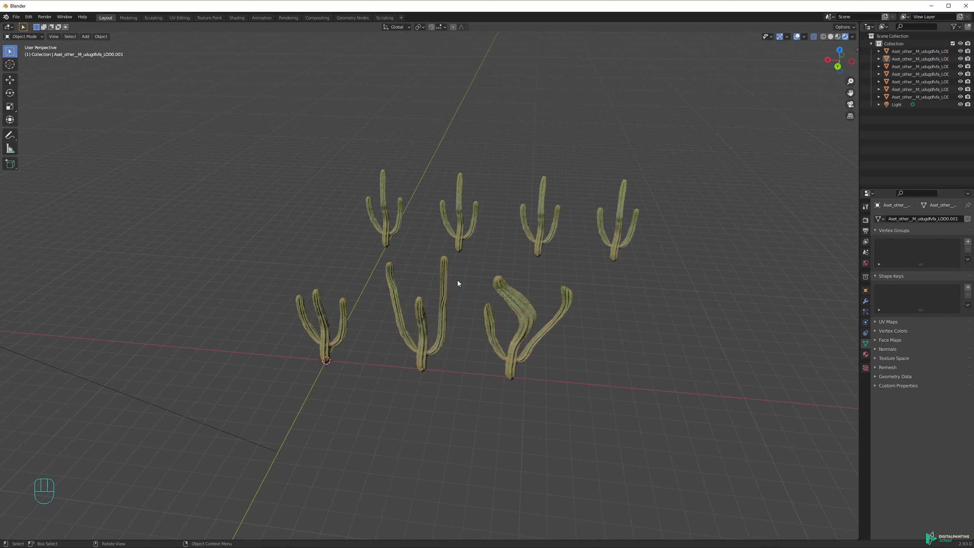
left_click(444, 294)
left_click(512, 298)
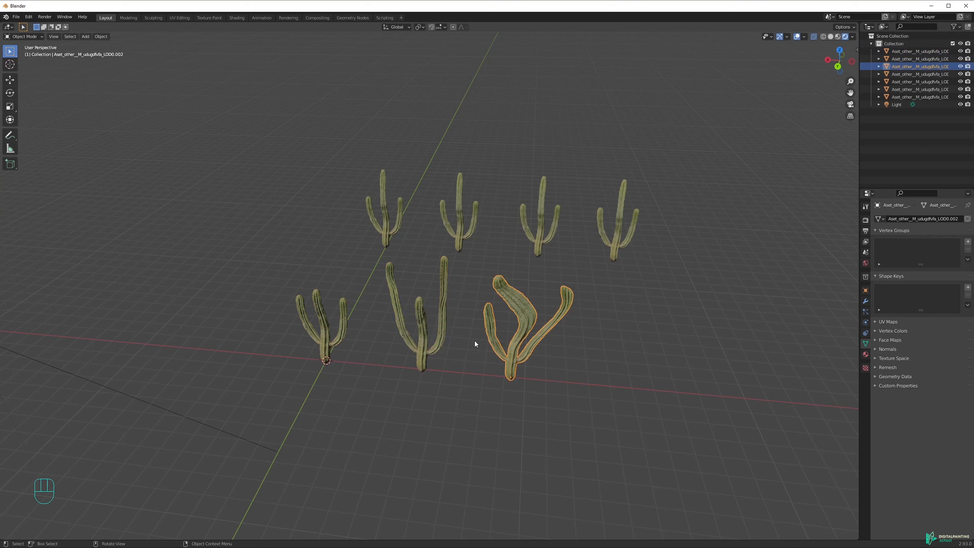
key("Tab")
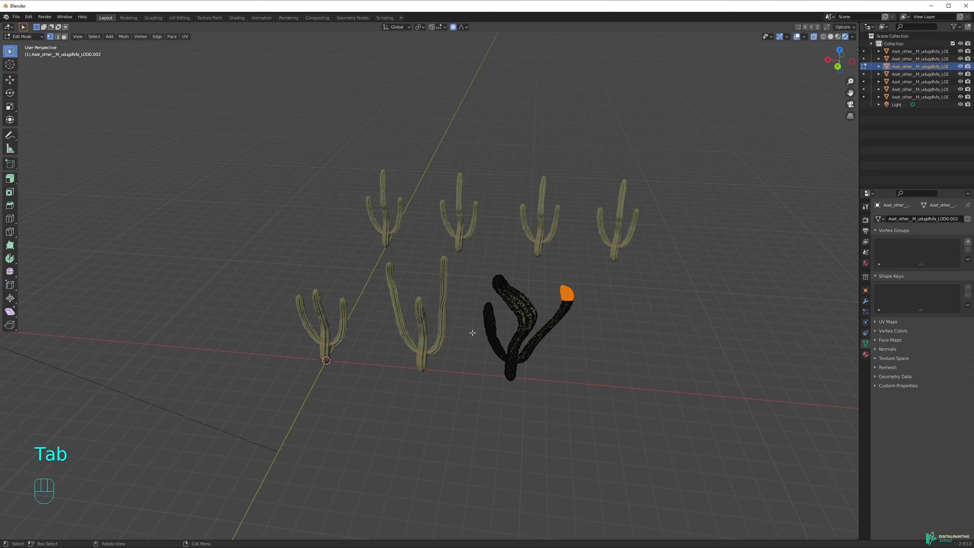
key("Tab")
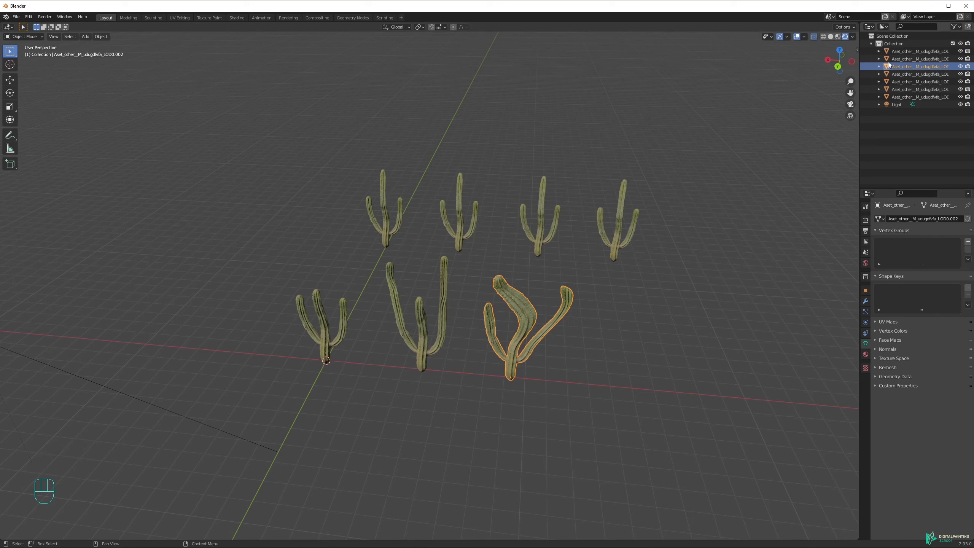
- Try moving the second and the twisted cactus of the front row separately
left_click(430, 313)
key("g")
right_click(497, 314)
left_click(490, 313)
key("g")
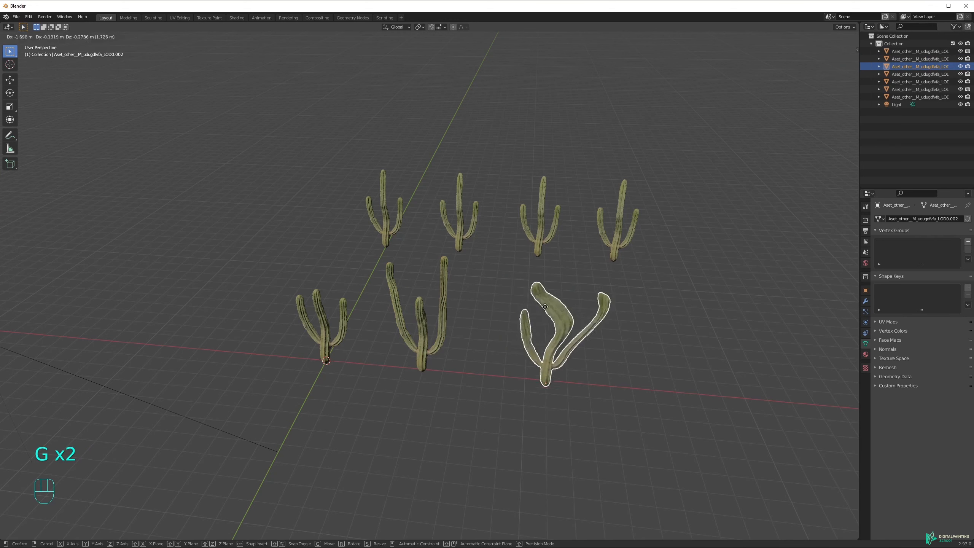
right_click(550, 295)
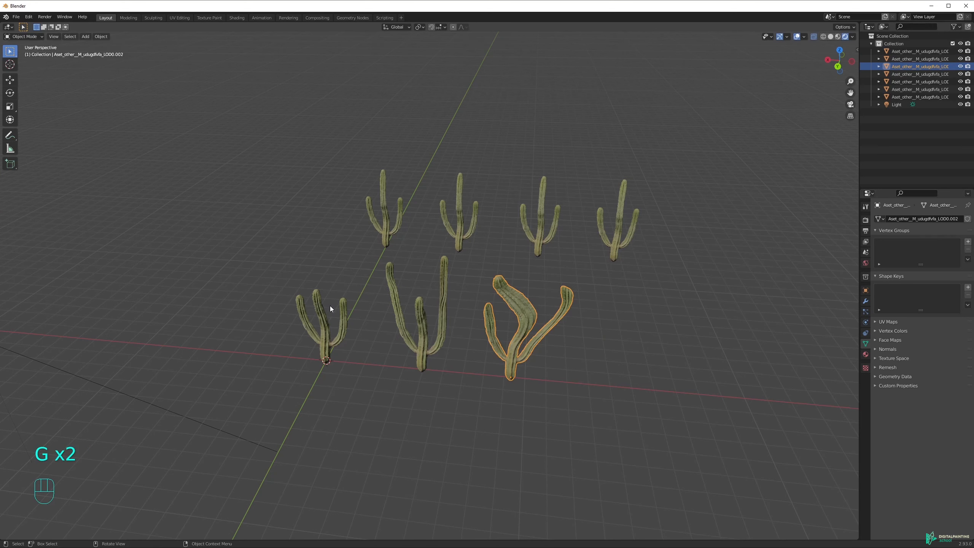
- Try a linked duplicate and an independent duplicate of the twisted front-row cactus
key("alt+d")
right_click(548, 309)
key("ctrl+z")
key("shift+d")
left_click(662, 312)
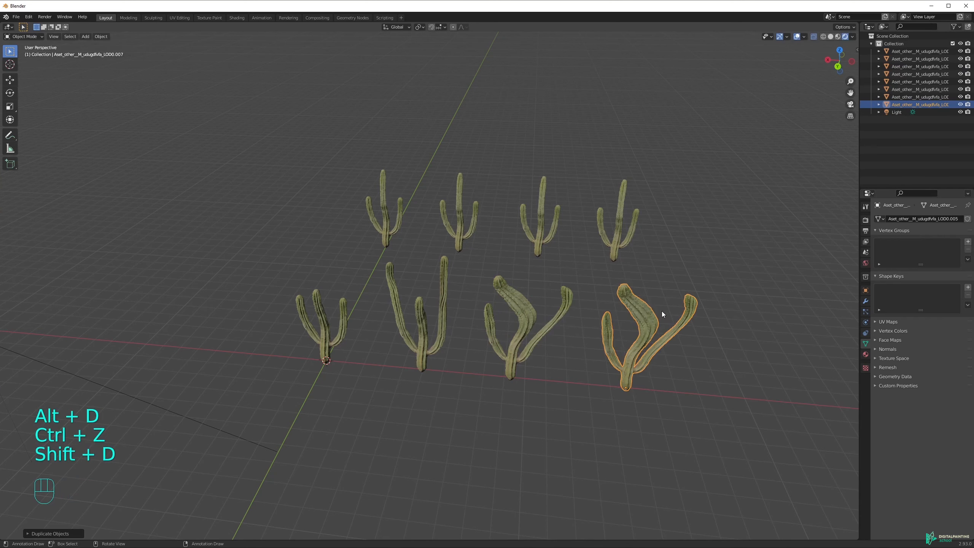
key("ctrl+z")
- Select all four back-row cacti together, and narrow the selection to the last one in the row
middle_click_drag(617, 315, 569, 374, "shift")
left_click_drag(266, 208, 665, 266)
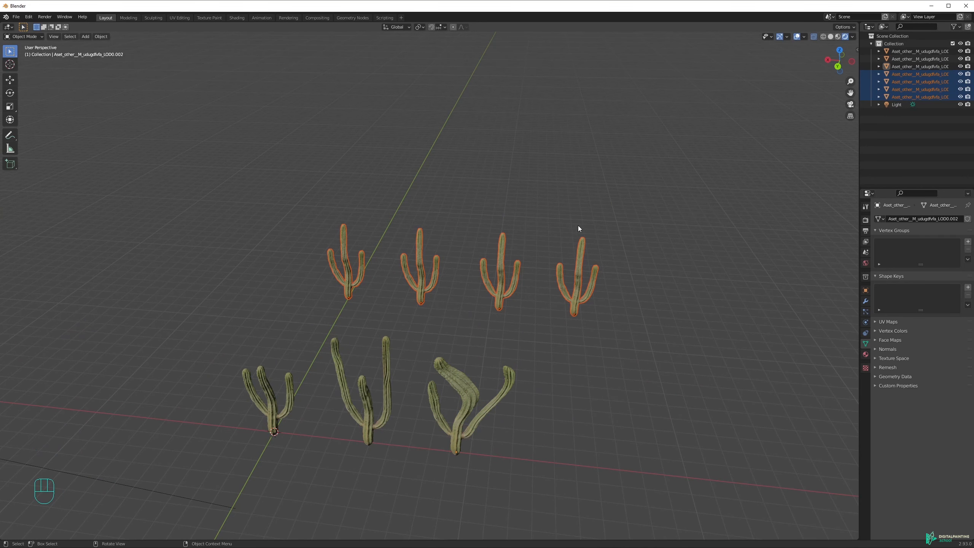
left_click(581, 258)
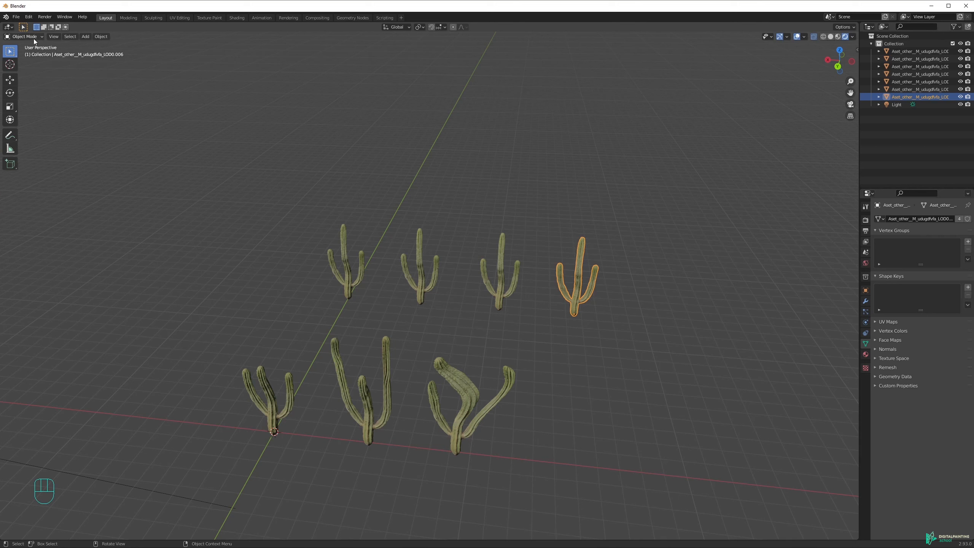
- Try stretching the central arm further upward in the mesh of the last back-row cactus
key("Tab")
key("g")
left_click(601, 203)
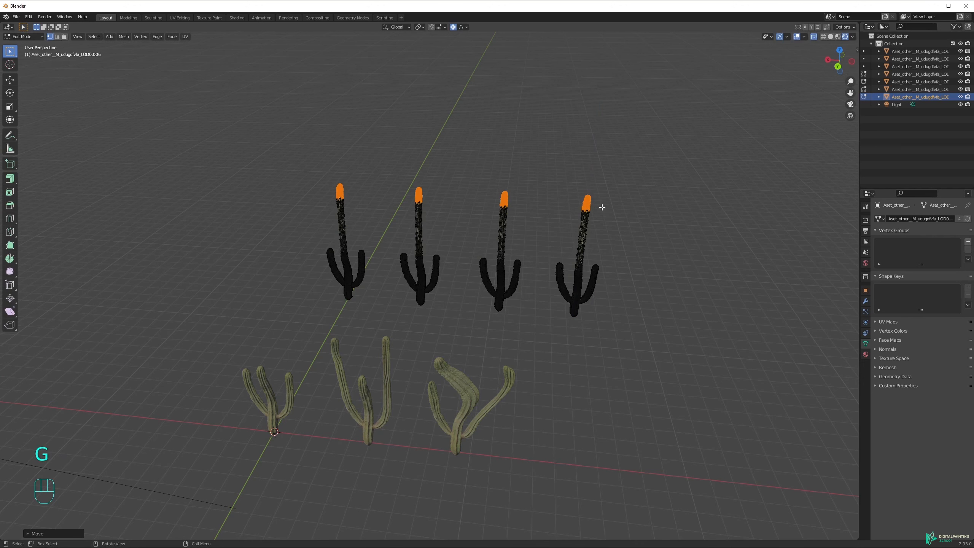
key("Tab")
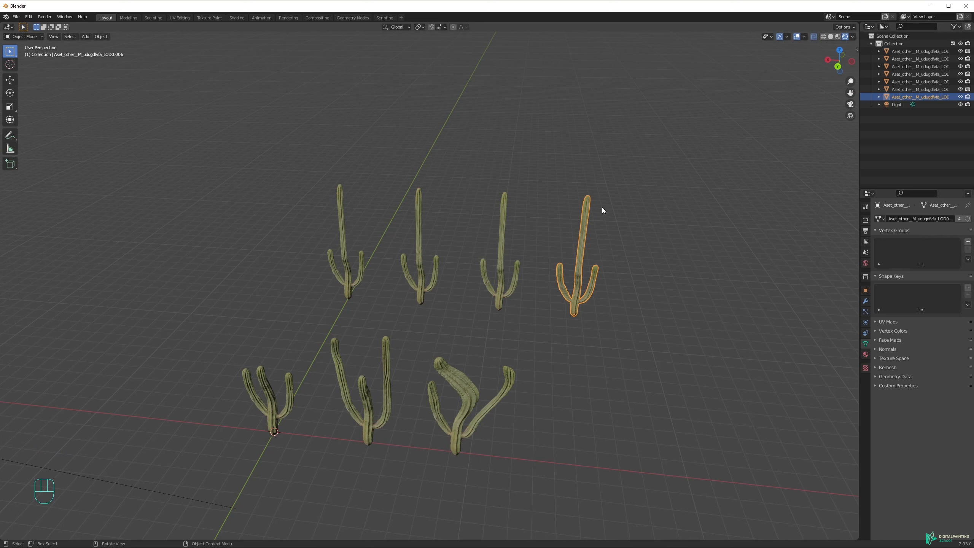
key("ctrl+z")
key("ctrl+z")
key("Tab")
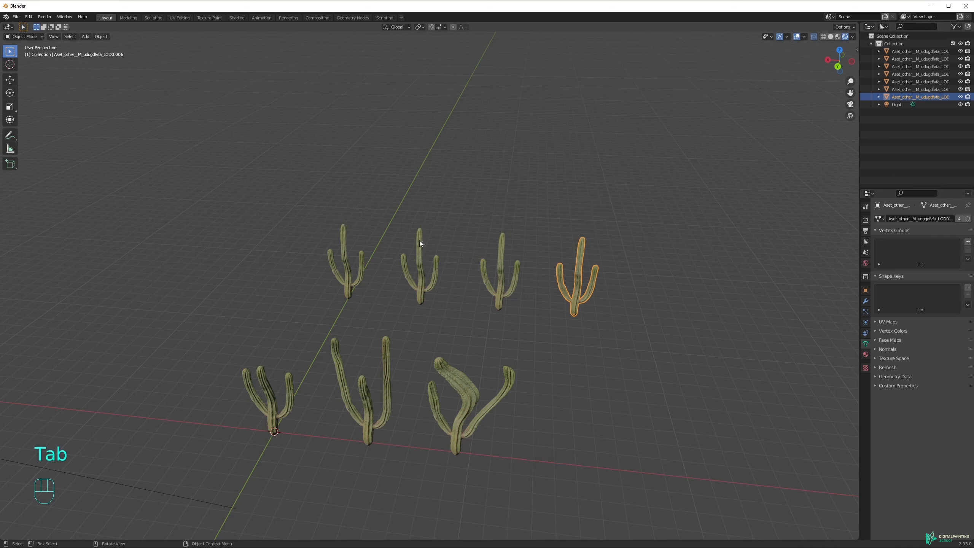
- Inspect the back-row instances and their mesh data individually and as a group, ending on the third cactus
left_click(419, 240)
left_click(501, 248)
left_click(572, 253)
key("g")
scroll(556, 289, "up", 2)
middle_click_drag(555, 288, 521, 306, "shift")
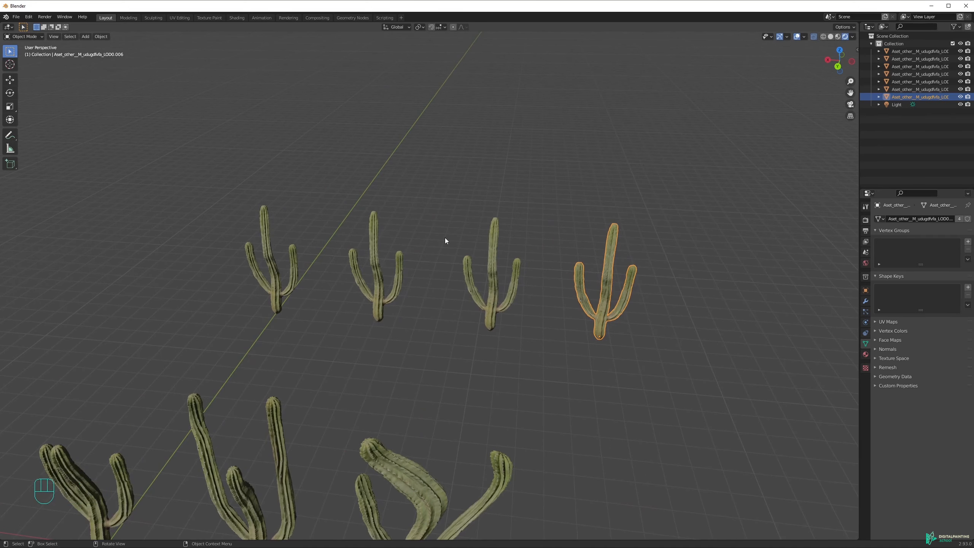
left_click_drag(199, 196, 811, 284)
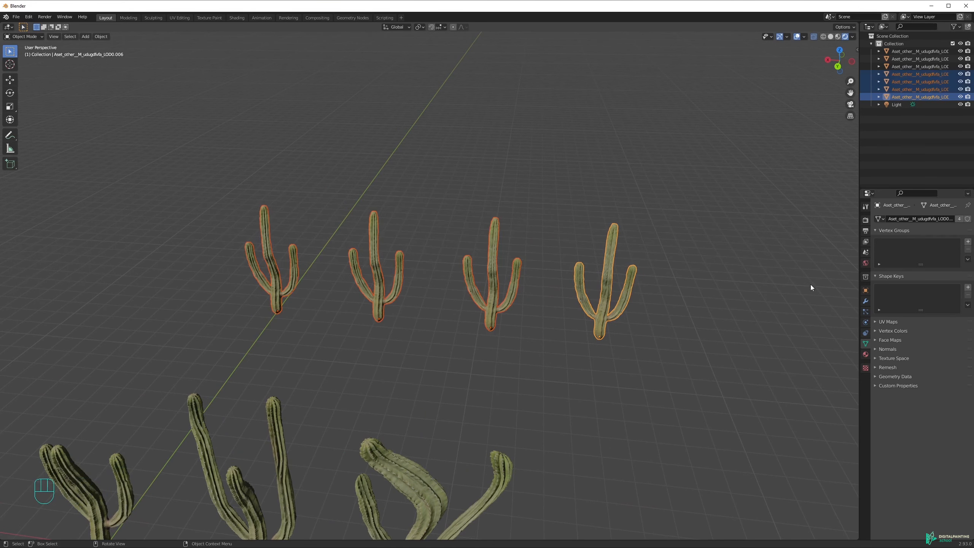
left_click(913, 90)
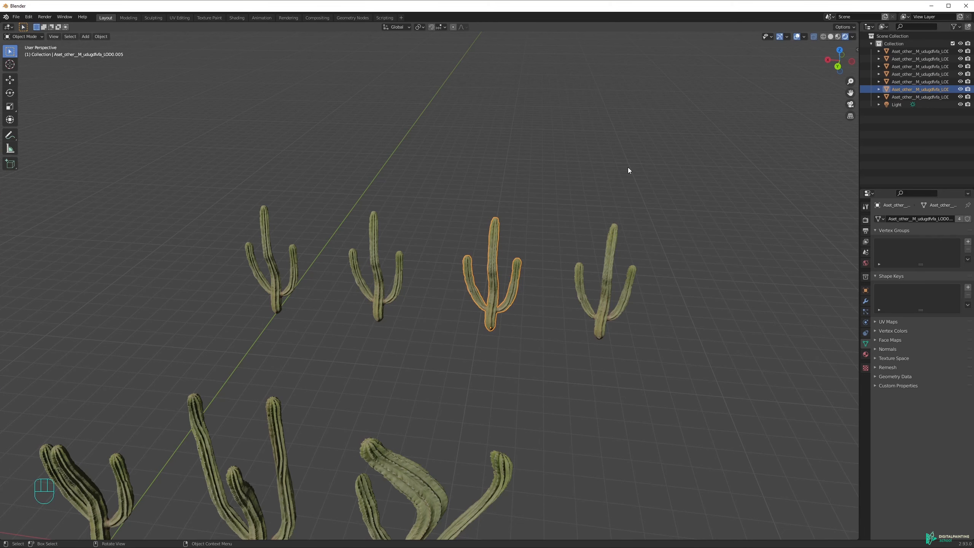
scroll(646, 282, "up", 2)
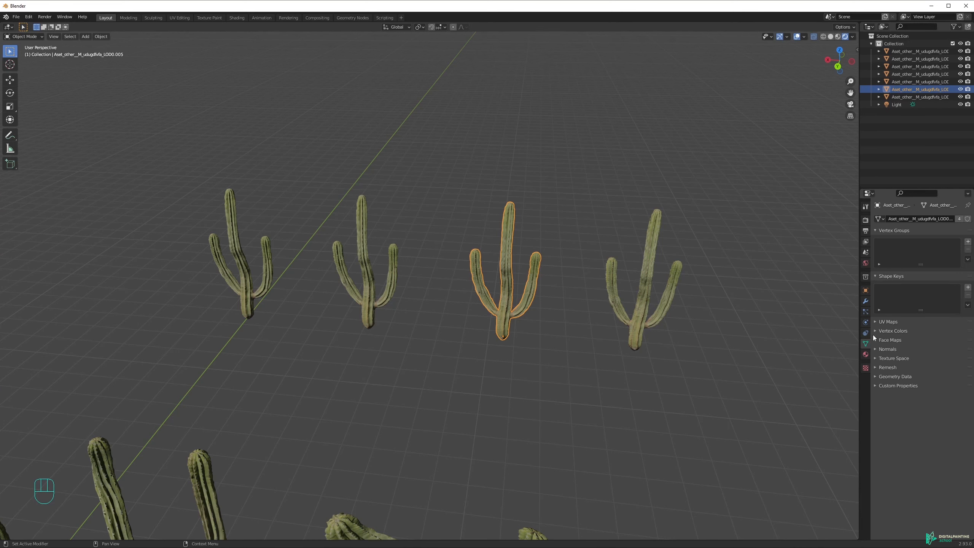
- Widen the outliner and properties editors enough to read the full object and mesh data names
left_click_drag(860, 286, 768, 284)
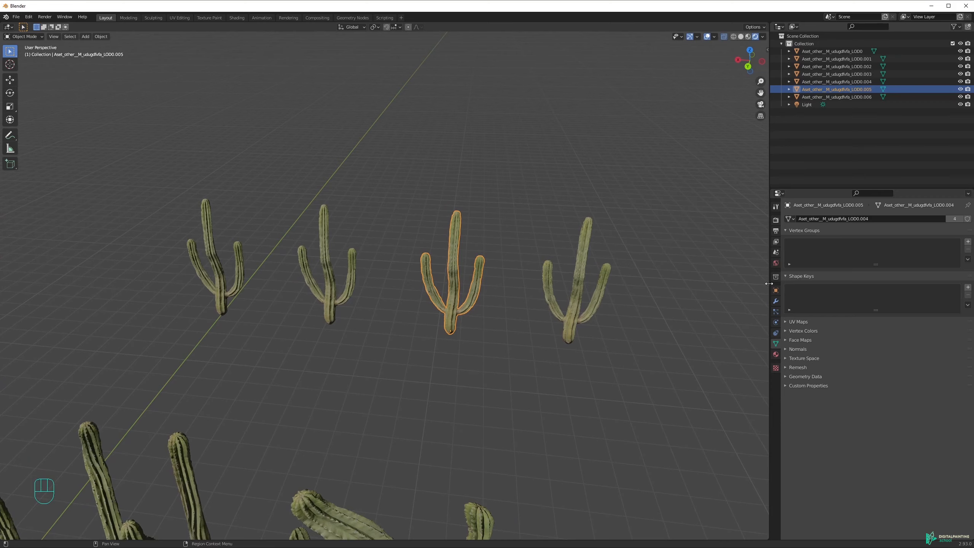
scroll(663, 316, "up", 3)
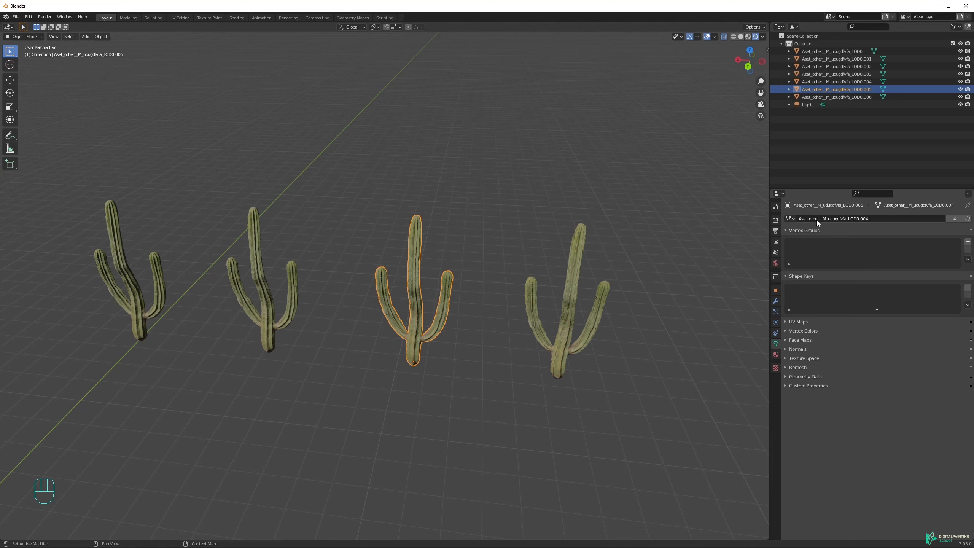
left_click(840, 220)
left_click(886, 234)
- Examine the mesh data name and user count of each back-row cactus, ending on the last one in the row
left_click(836, 97)
left_click(848, 75)
left_click(848, 82)
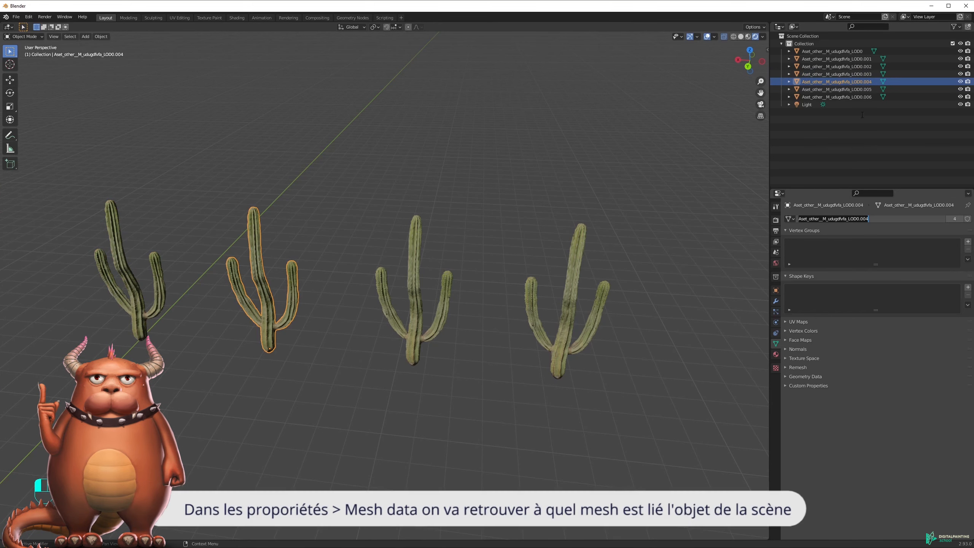
left_click(860, 91)
left_click(860, 82)
left_click(860, 74)
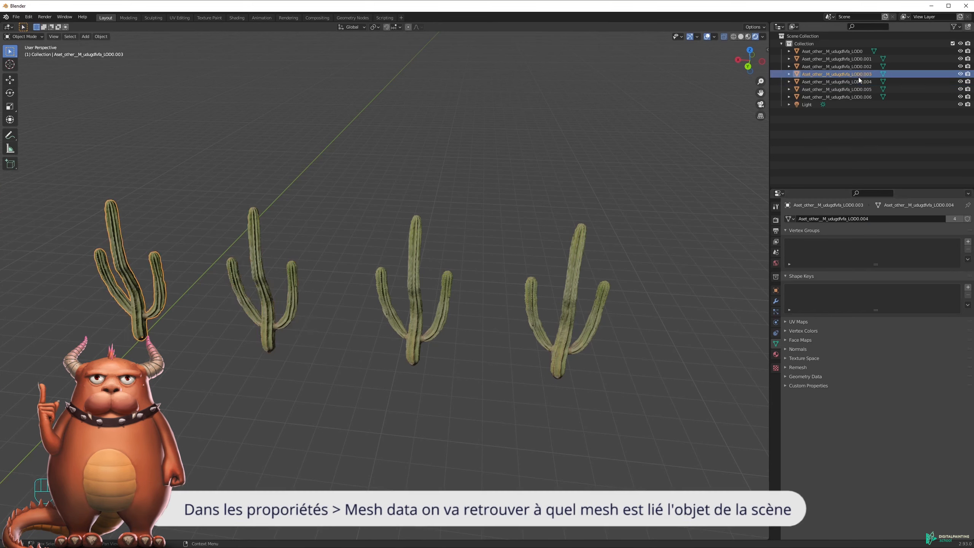
left_click(860, 82)
left_click(860, 90)
left_click(860, 97)
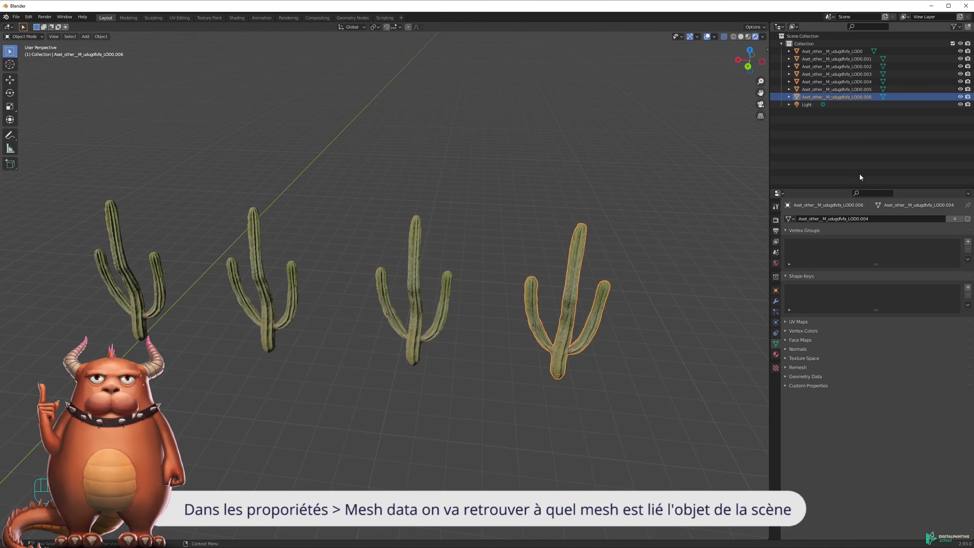
left_click(860, 89, "ctrl")
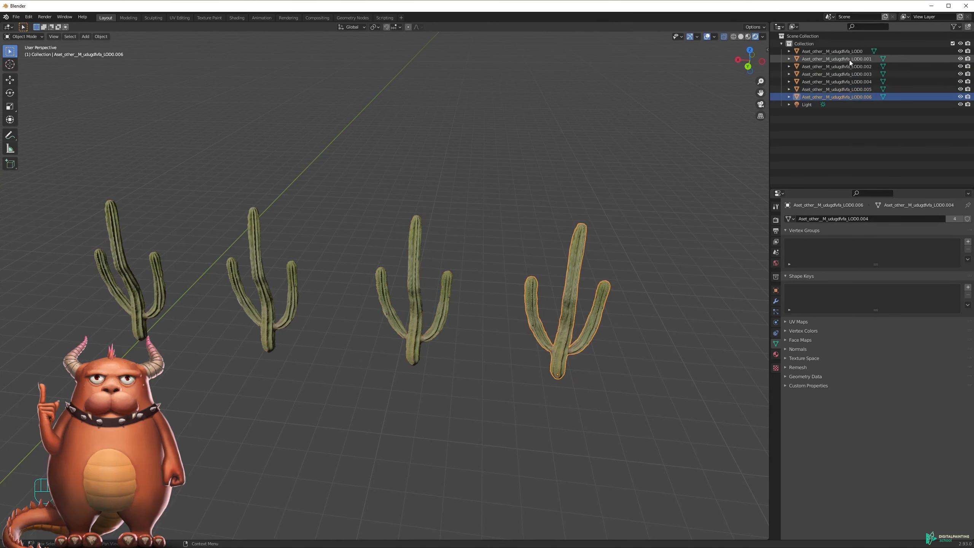
- Select the three front-row cacti together, and compare the mesh data of the twisted one, a back-row instance and the middle front one
scroll(428, 376, "down", 2)
middle_click_drag(429, 376, 471, 256, "shift")
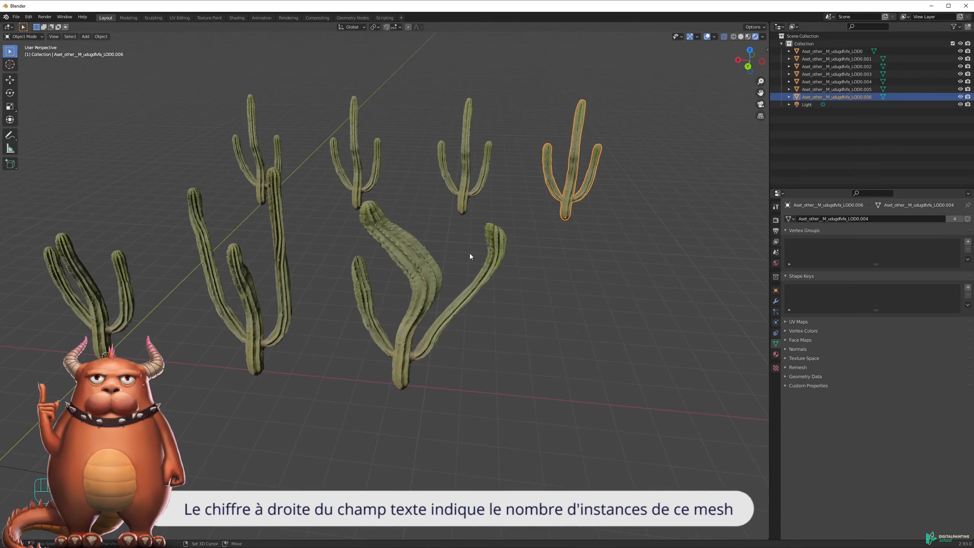
left_click_drag(97, 292, 482, 323)
middle_click_drag(509, 276, 548, 319, "shift")
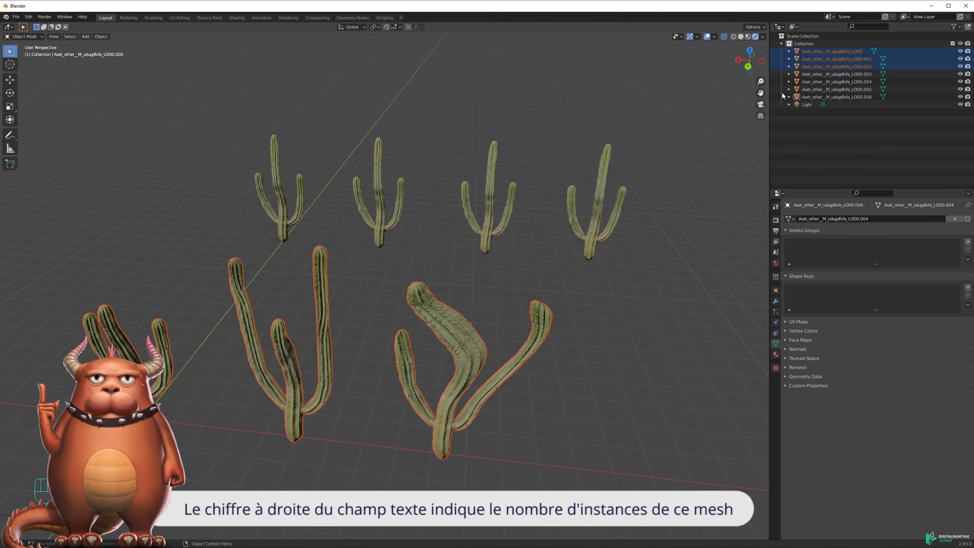
left_click(836, 65)
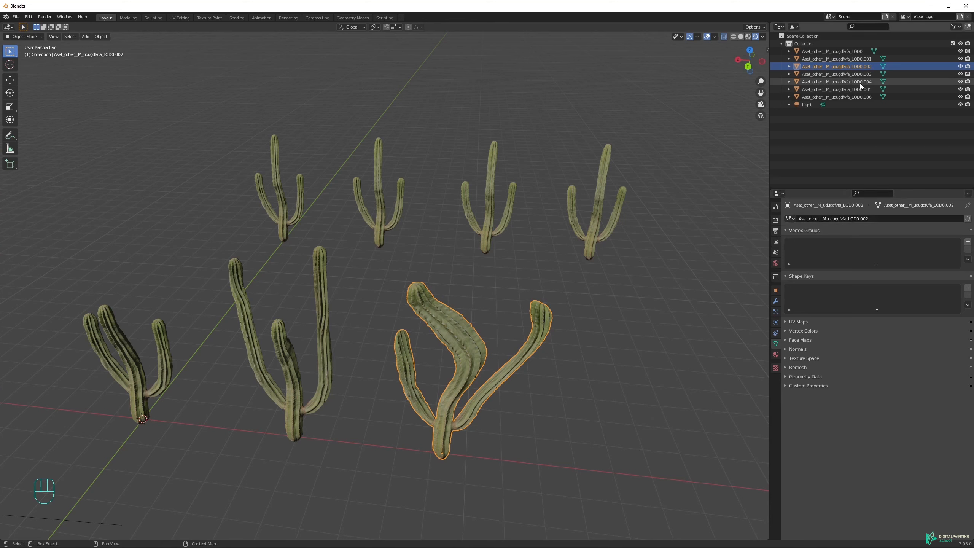
left_click(836, 81)
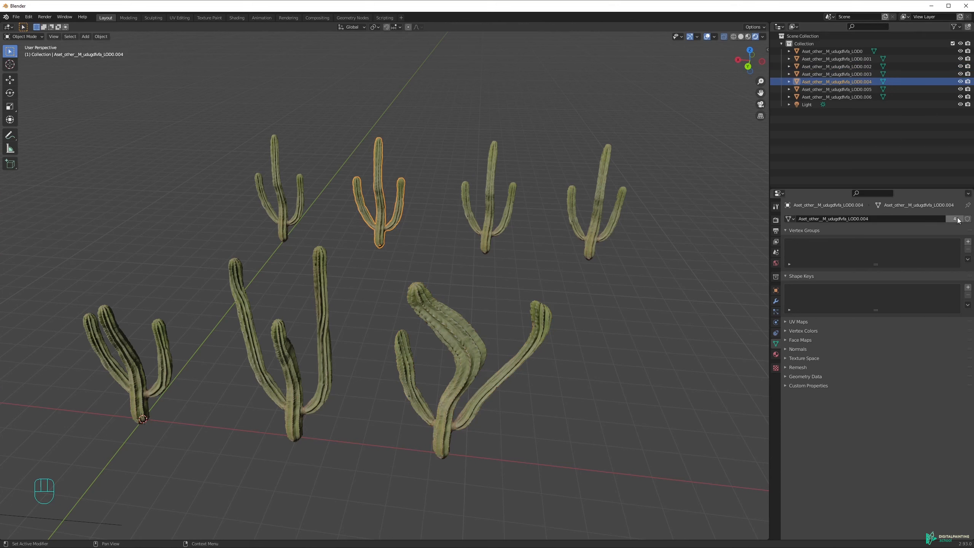
left_click(862, 58)
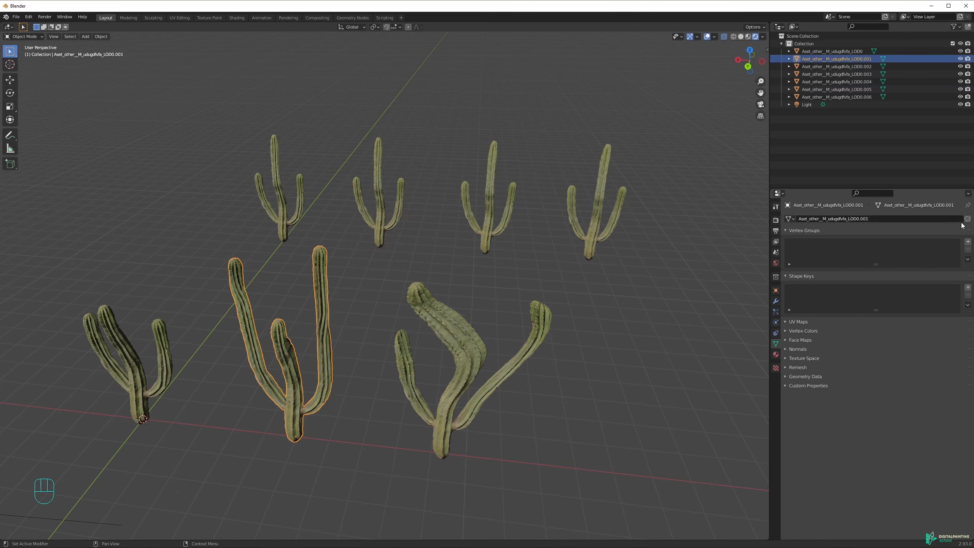
- Step through the three front-row copies individually to examine each one's own mesh data
left_click(860, 66)
key("Up")
key("Up")
key("Down")
key("Down")
left_click(847, 52)
left_click(850, 58)
left_click(850, 65)
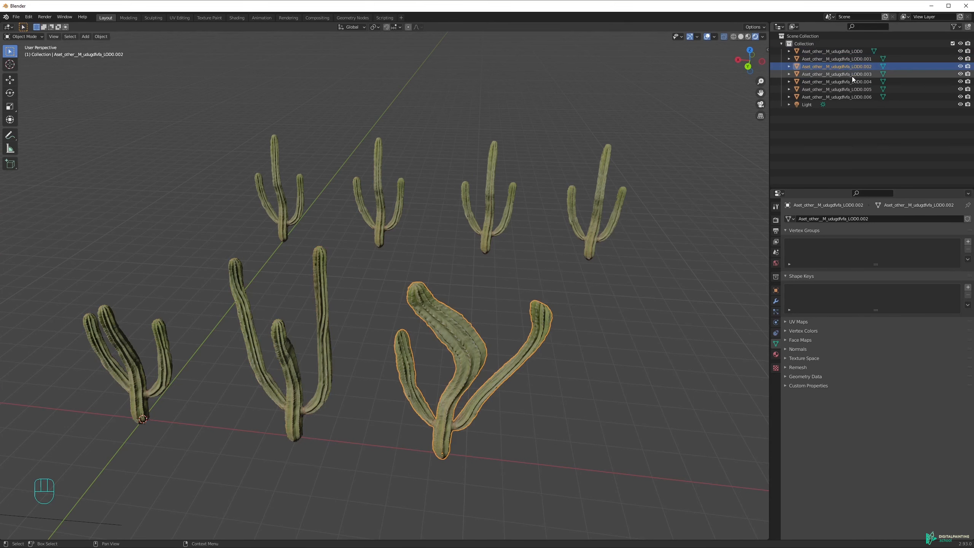
- Select all four back-row instances together, with the first in the row active, to examine their shared mesh data
left_click(852, 82)
key("Up")
left_click(857, 97, "shift")
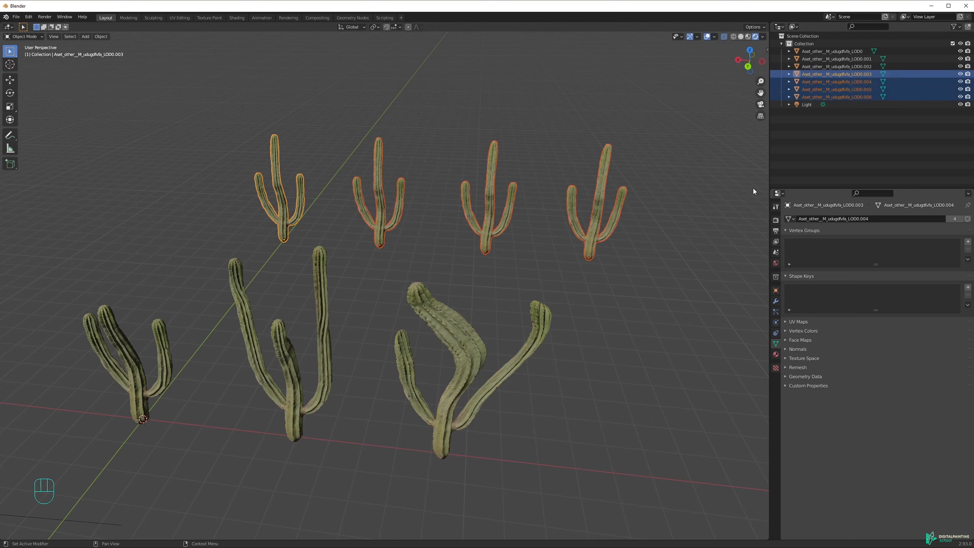
- Make a linked duplicate of the last back-row cactus and place it at the end of the row
left_click(596, 160)
middle_click_drag(611, 172, 506, 173, "shift")
key("alt+d")
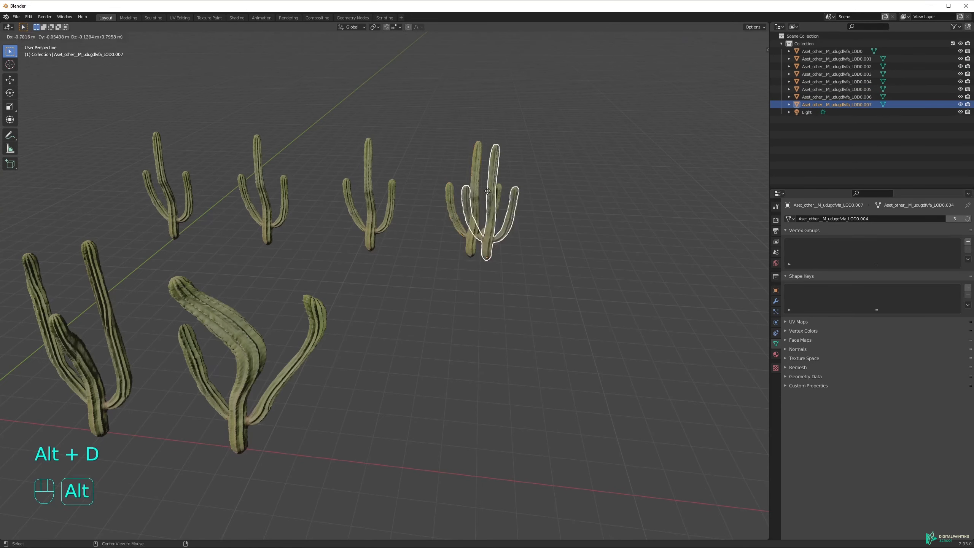
left_click(562, 215)
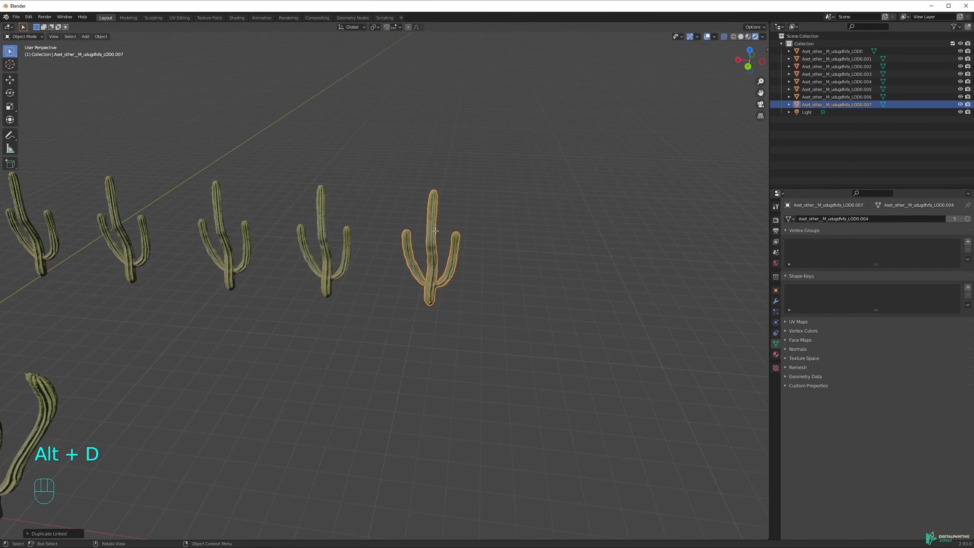
- Try bending the upper central arm sideways in the shared mesh through the fifth back-row cactus, and undo the move
key("Tab")
key("g")
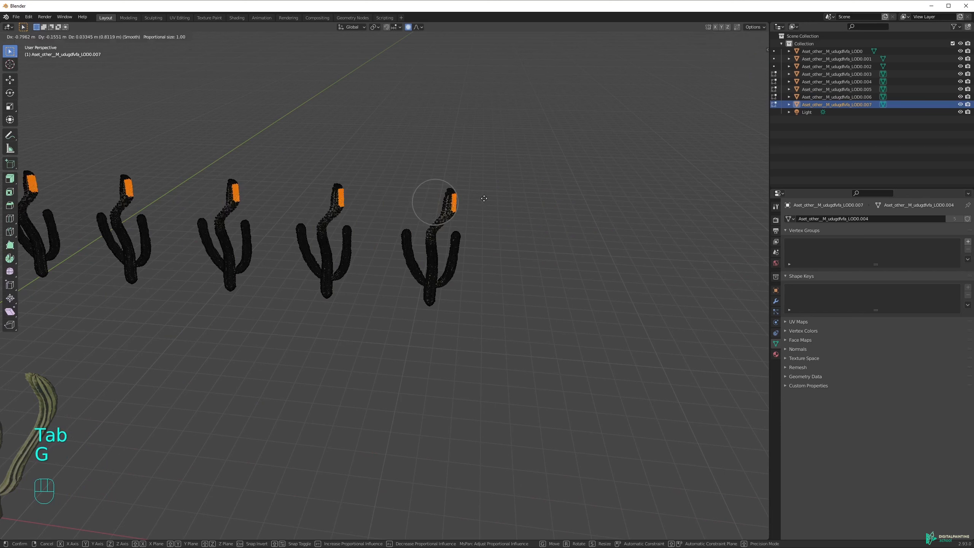
left_click(498, 203)
key("ctrl+z")
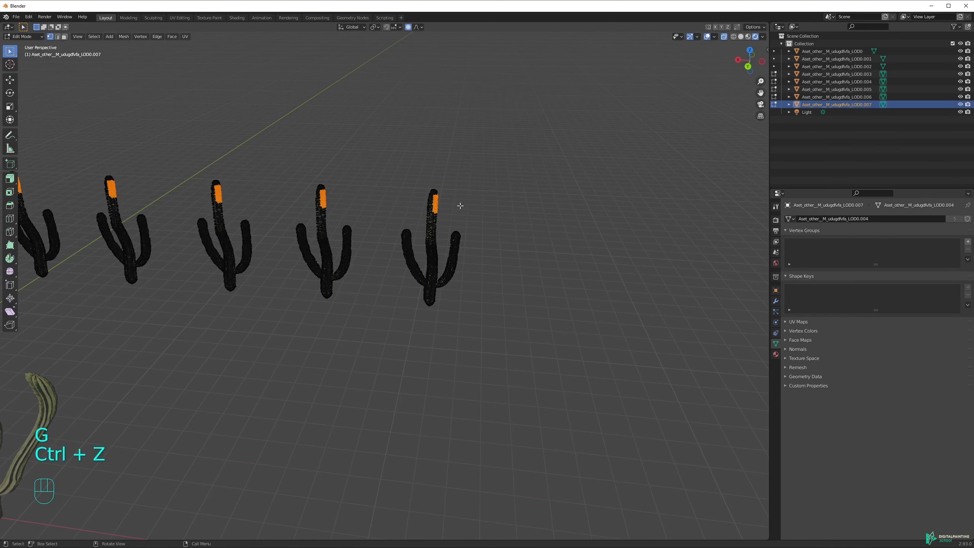
key("Tab")
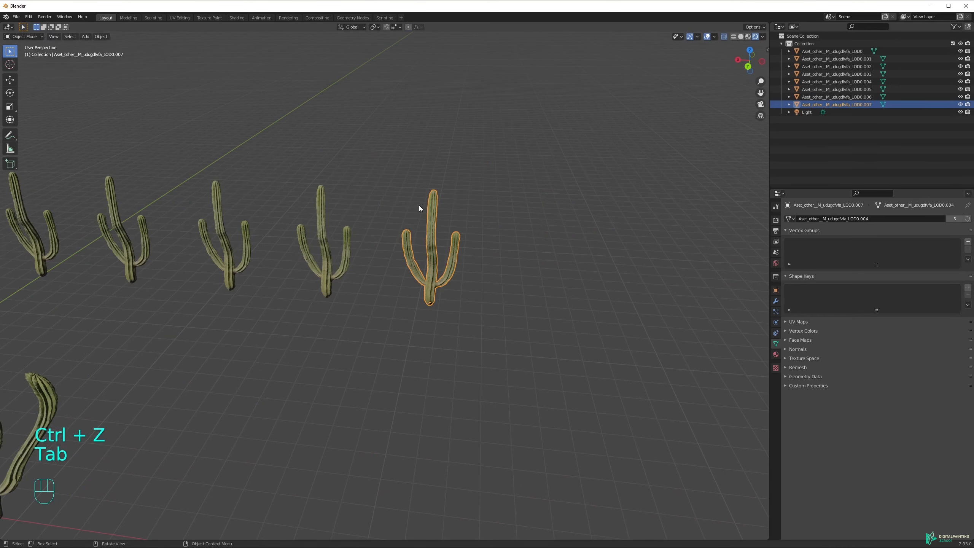
- Make the fifth back-row cactus's mesh single-user, try moving its central tip with proportional editing, and undo the move
left_click(954, 218)
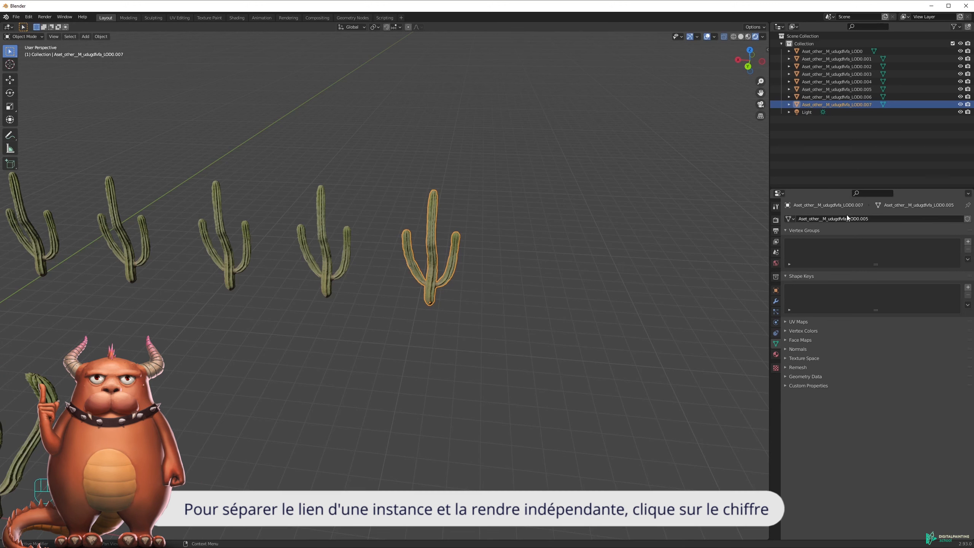
key("Tab")
key("g")
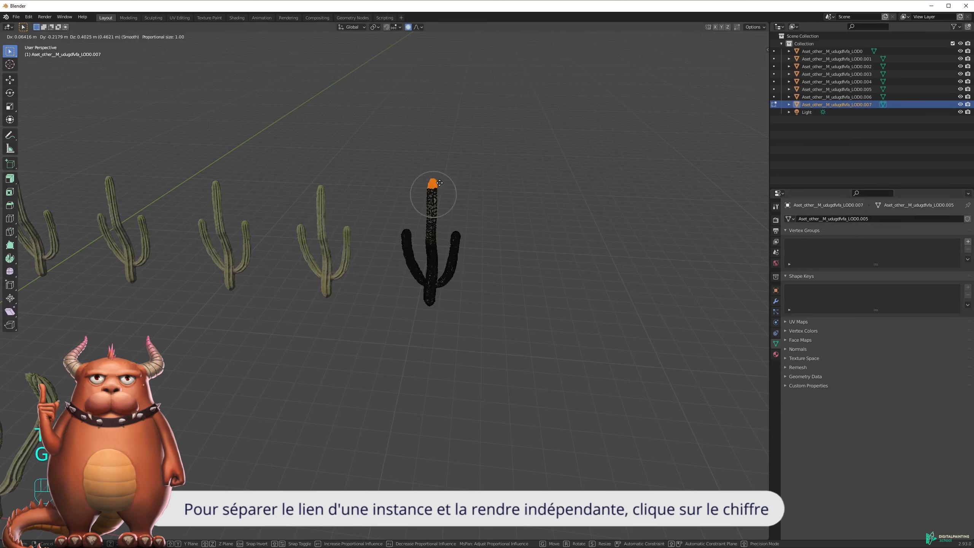
left_click(470, 207)
key("Tab")
middle_click_drag(440, 229, 391, 224)
key("ctrl+z")
key("ctrl+z")
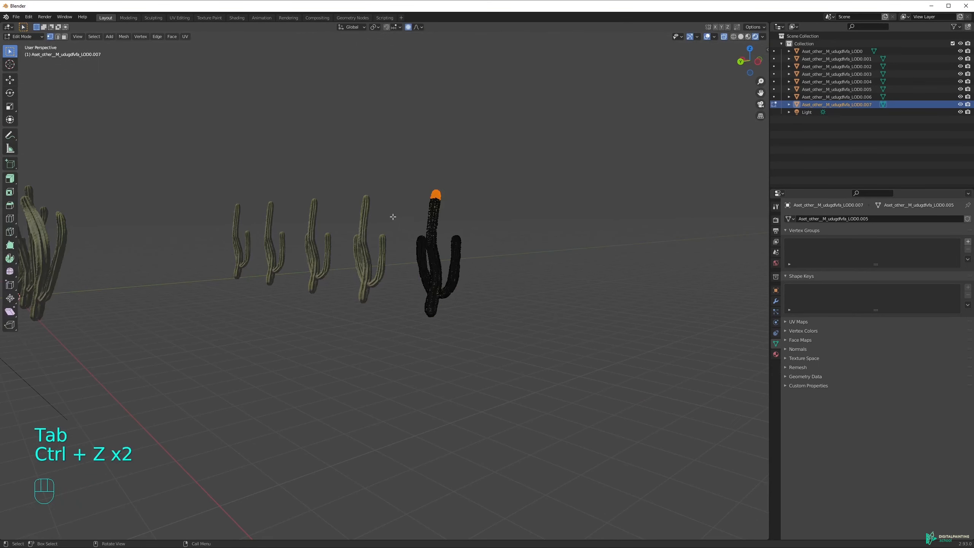
key("Tab")
- Review the three front-row copies from a wider view, selecting them together and individually
left_click(406, 159)
middle_click_drag(407, 159, 482, 227)
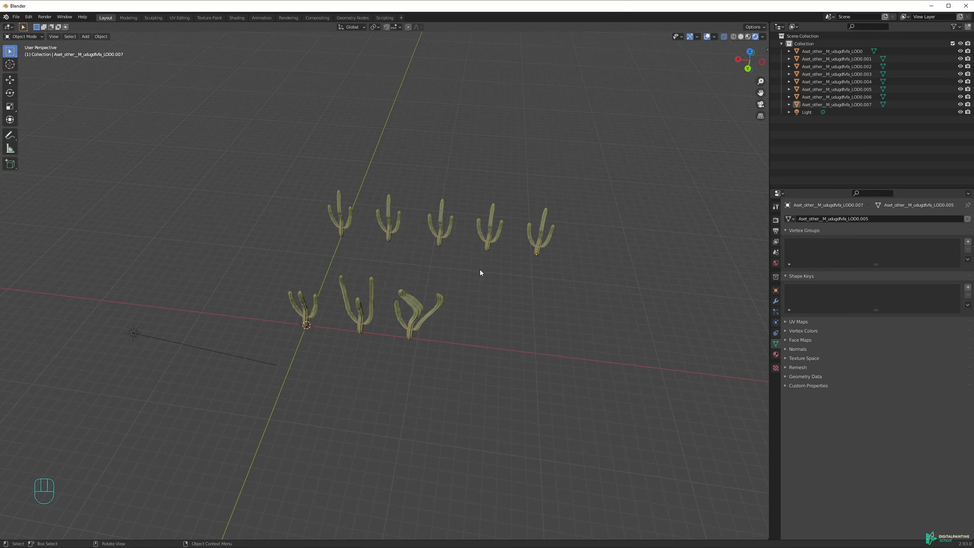
scroll(479, 269, "up", 2)
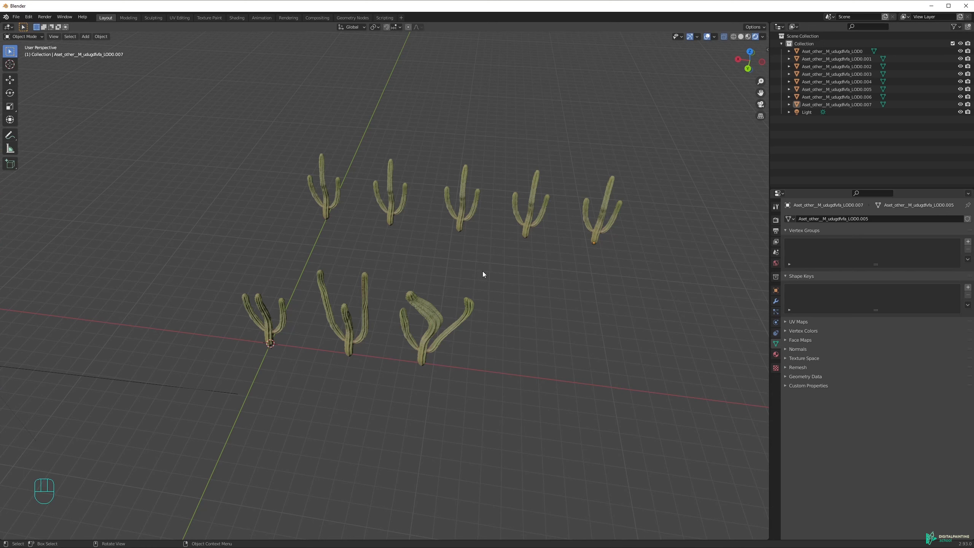
left_click_drag(211, 293, 488, 361)
middle_click_drag(443, 363, 478, 340, "shift")
left_click_drag(287, 240, 307, 284)
left_click_drag(319, 245, 364, 276)
left_click_drag(428, 254, 472, 291)
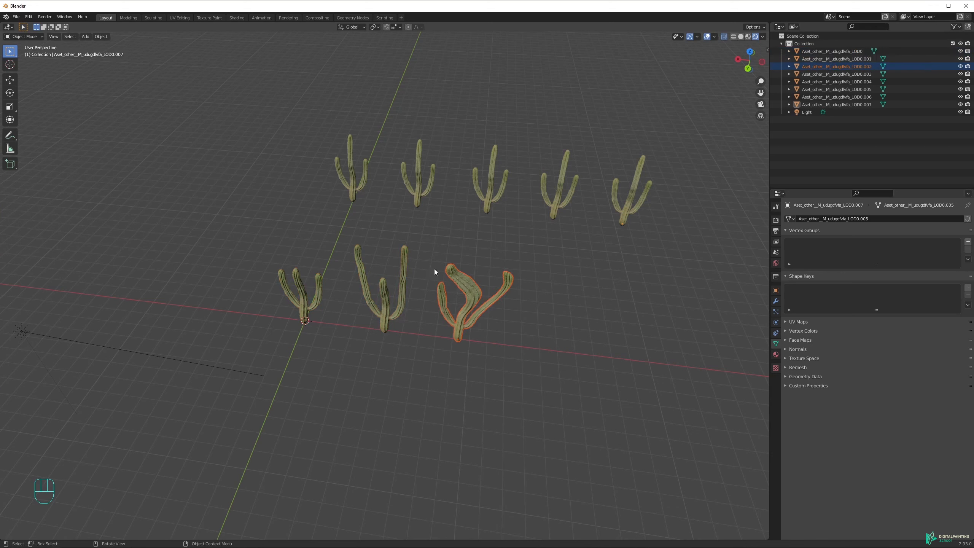
left_click(297, 274)
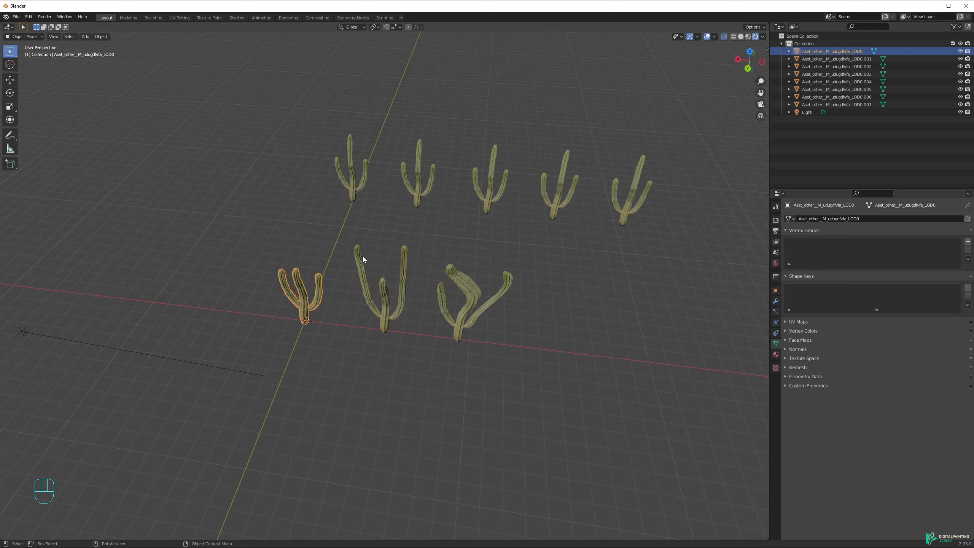
left_click(359, 263)
- Delete the fifth cactus at the end of the back row and clear the selection
left_click_drag(308, 123, 618, 212)
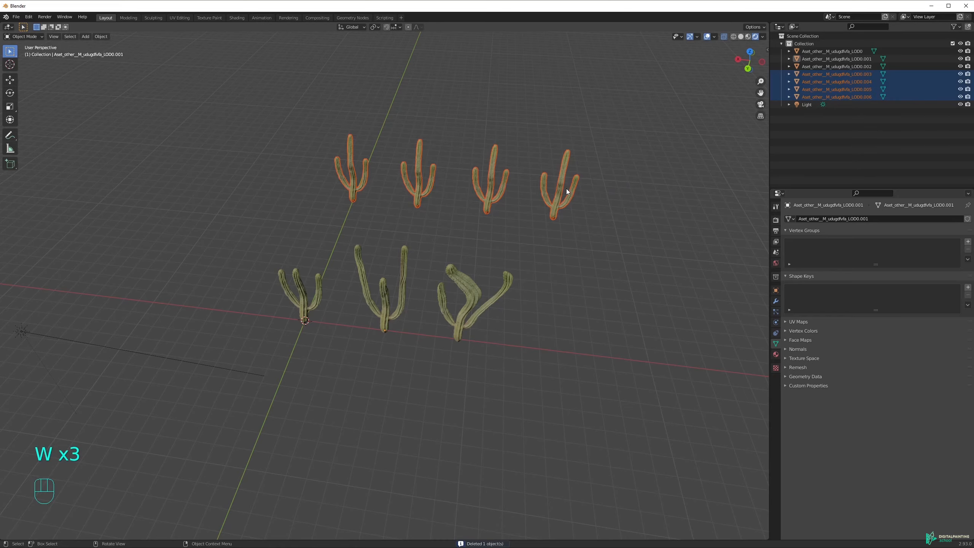
middle_click_drag(567, 192, 521, 275, "shift")
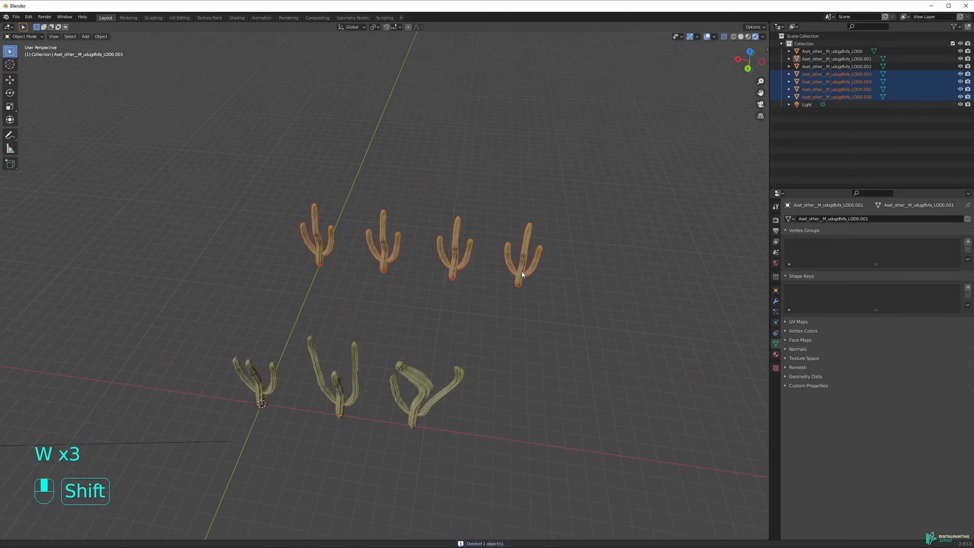
scroll(482, 271, "up", 2)
left_click(440, 214)
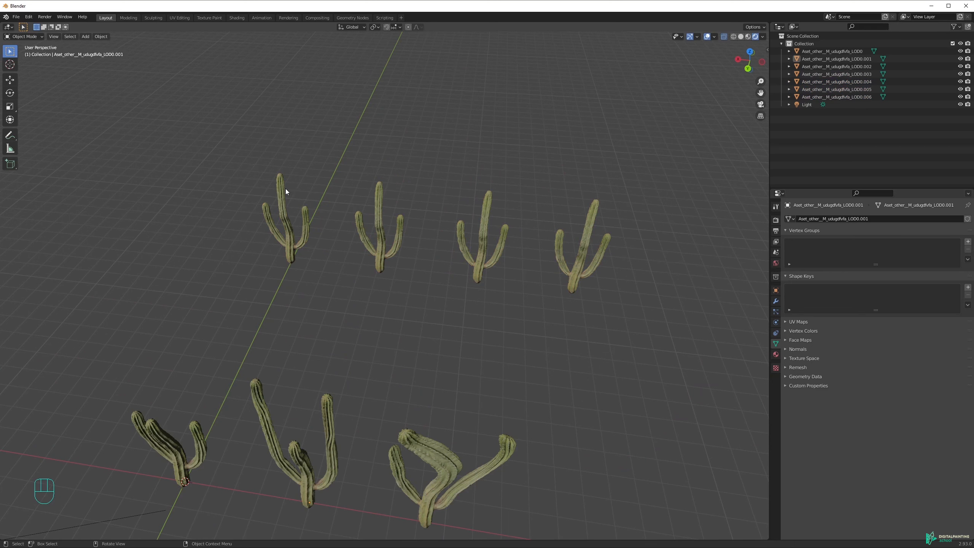
- Select the back-row instances and the front-row copies in turn, and clear the selection
left_click_drag(244, 167, 738, 236)
scroll(584, 265, "down", 2)
left_click_drag(192, 344, 533, 408)
left_click(467, 285)
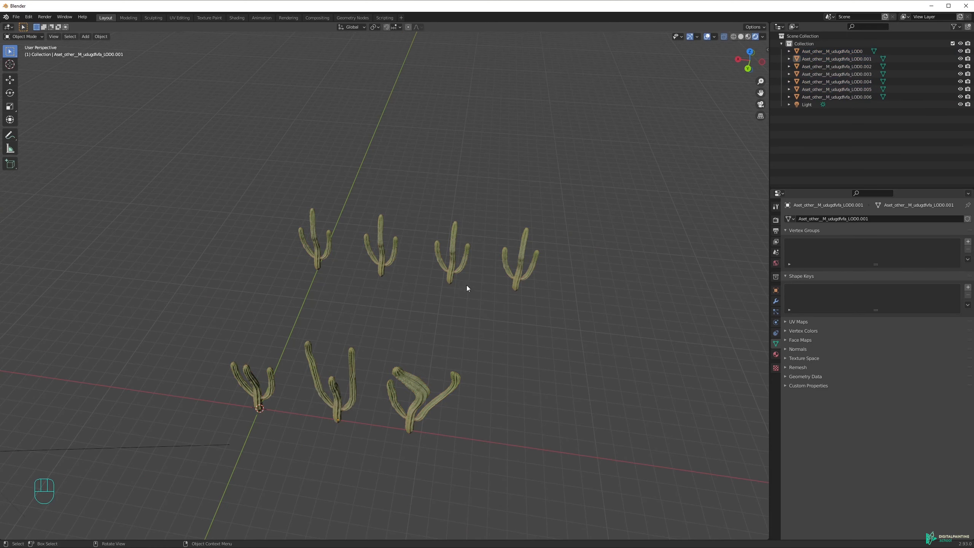
- Try extending the back row with two linked duplicates of its last cactus along the X axis, and undo both
left_click(516, 256)
key("alt+d")
key("x")
left_click(590, 265)
key("alt+d")
key("x")
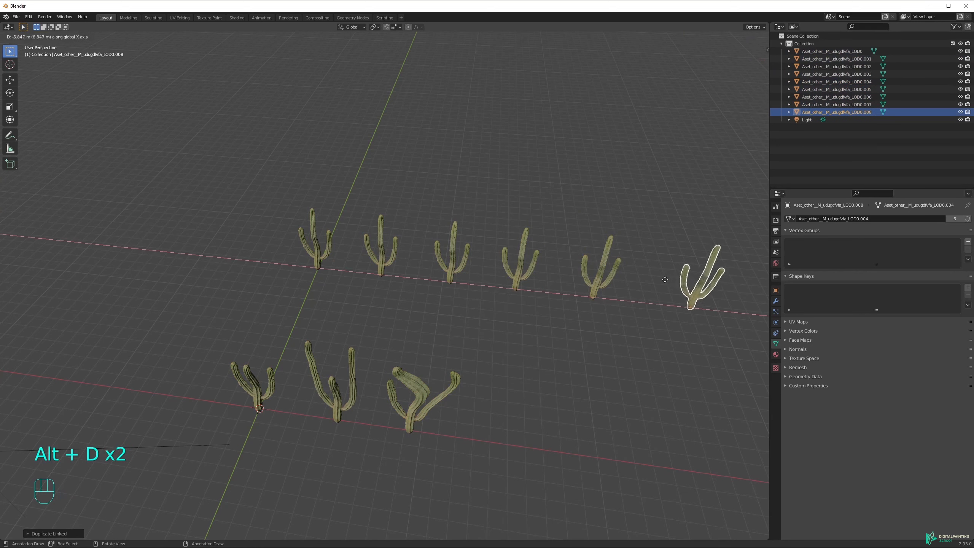
left_click(644, 281)
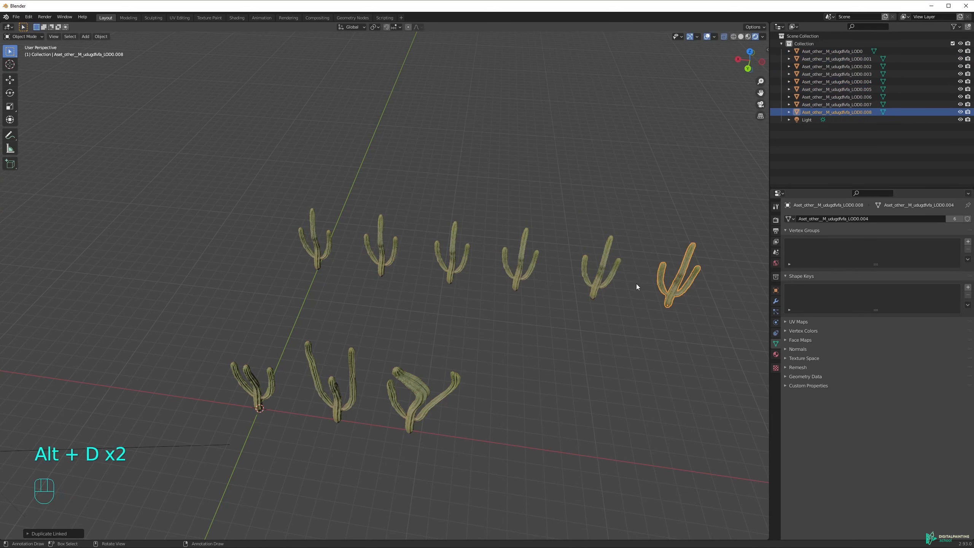
key("ctrl+z")
key("ctrl+z")
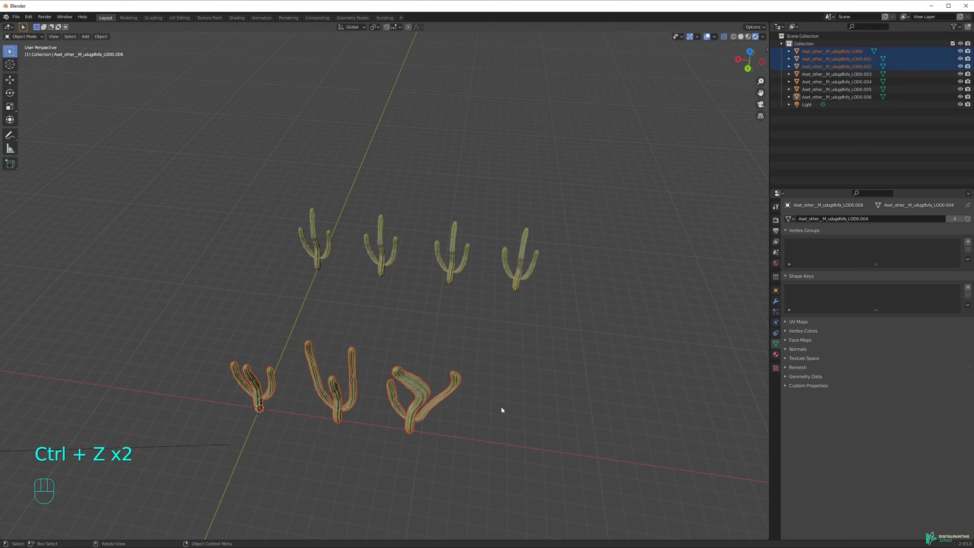
- Make an independent copy of the first back-row cactus and place it well behind the row along the Y axis
left_click(382, 363)
middle_click_drag(416, 316, 415, 223)
left_click(399, 216)
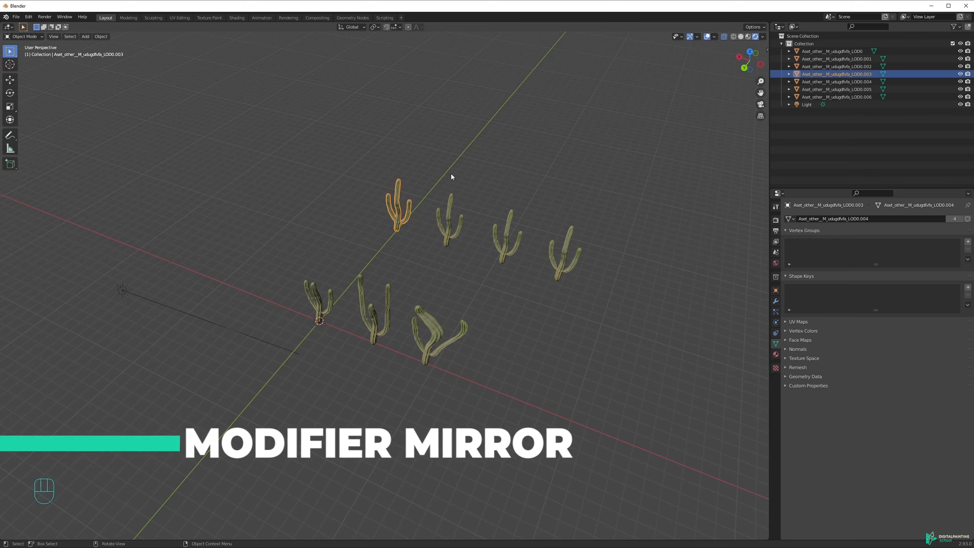
middle_click_drag(467, 206, 354, 277, "shift")
key("shift+d")
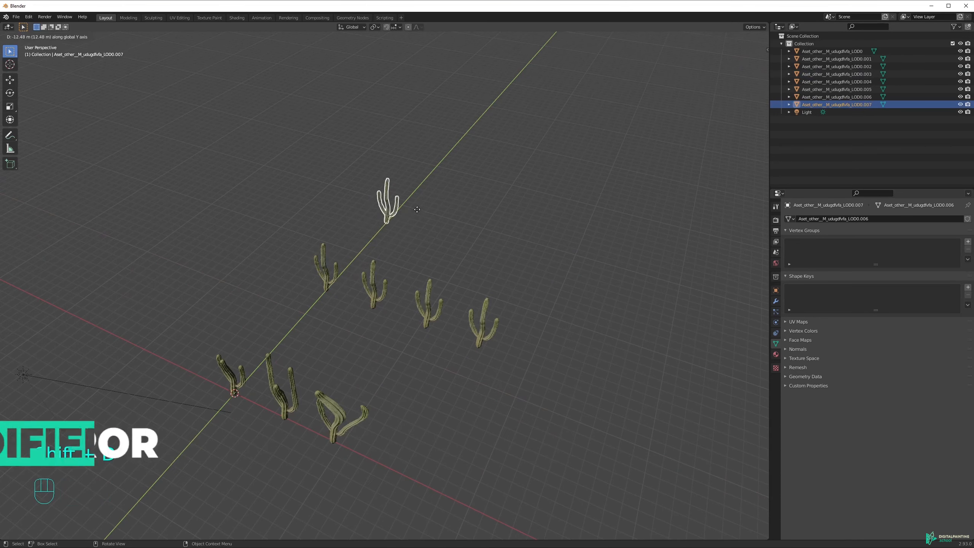
left_click(430, 198)
middle_click_drag(430, 198, 420, 304)
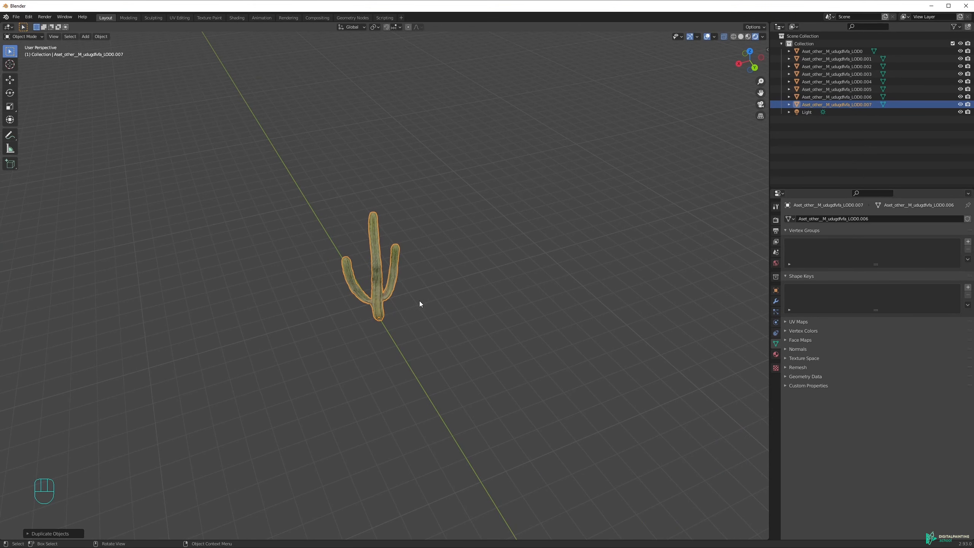
- Try a Mirror modifier on the separate cactus, and undo it
left_click(776, 302)
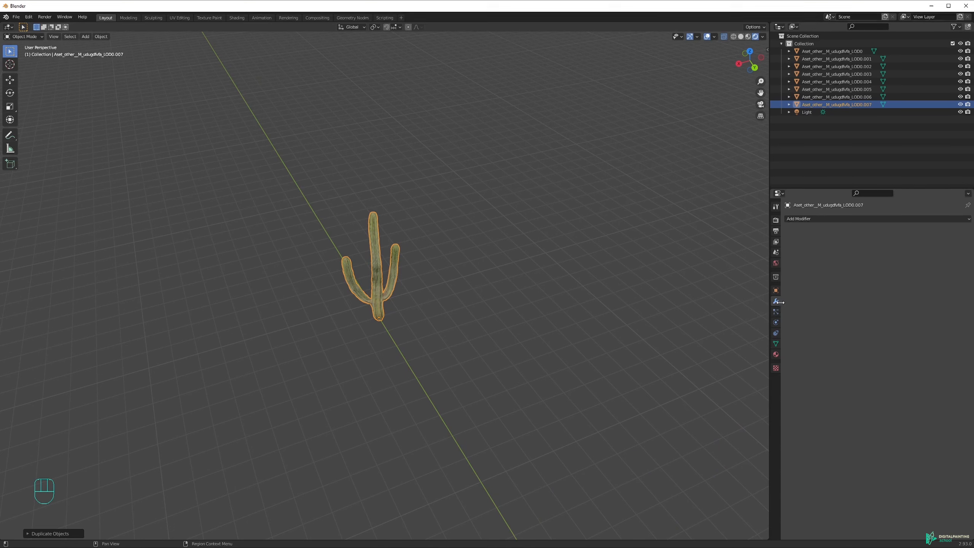
left_click(804, 220)
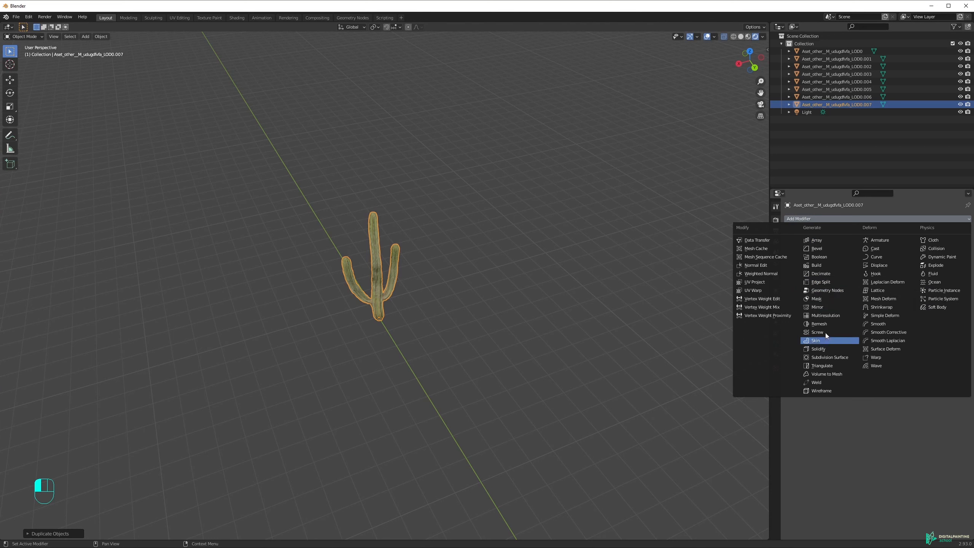
left_click(822, 307)
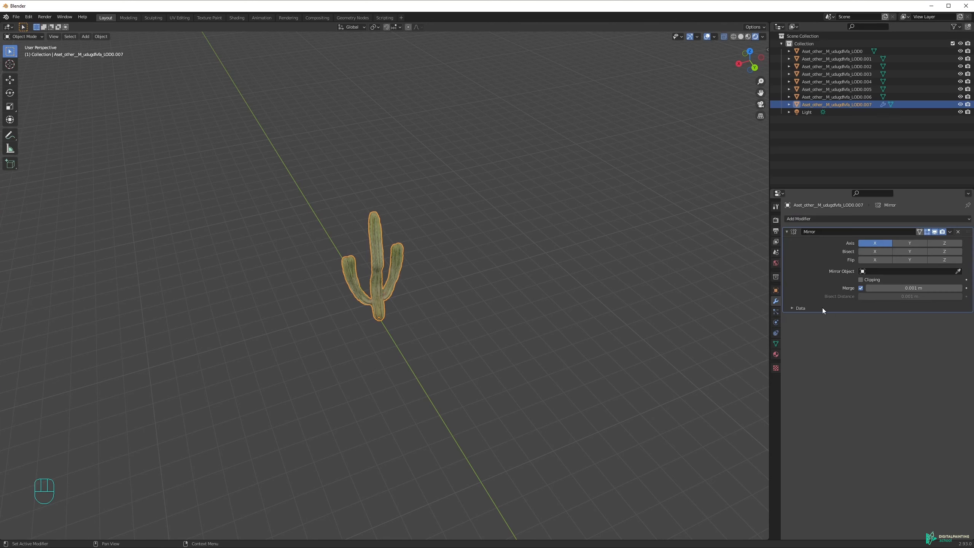
scroll(383, 267, "up", 6)
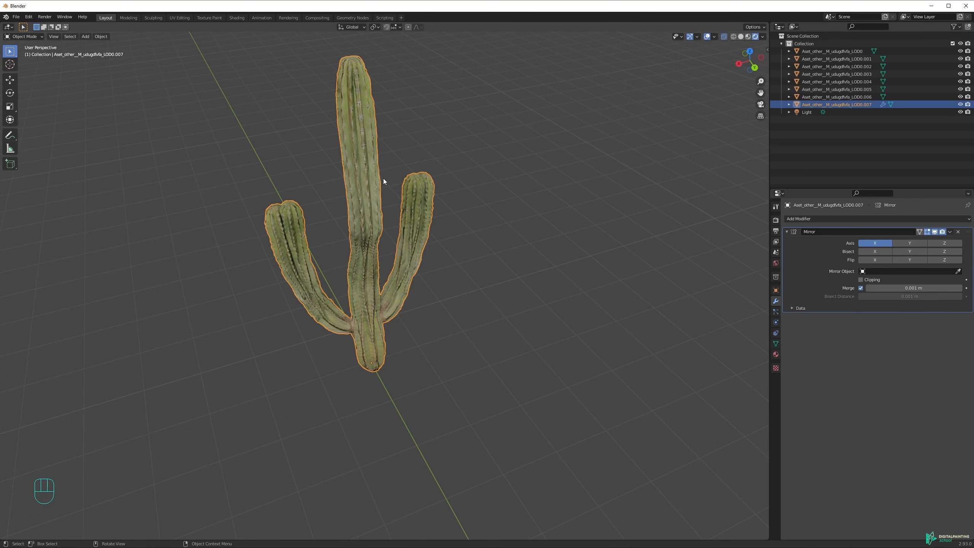
key("ctrl+z")
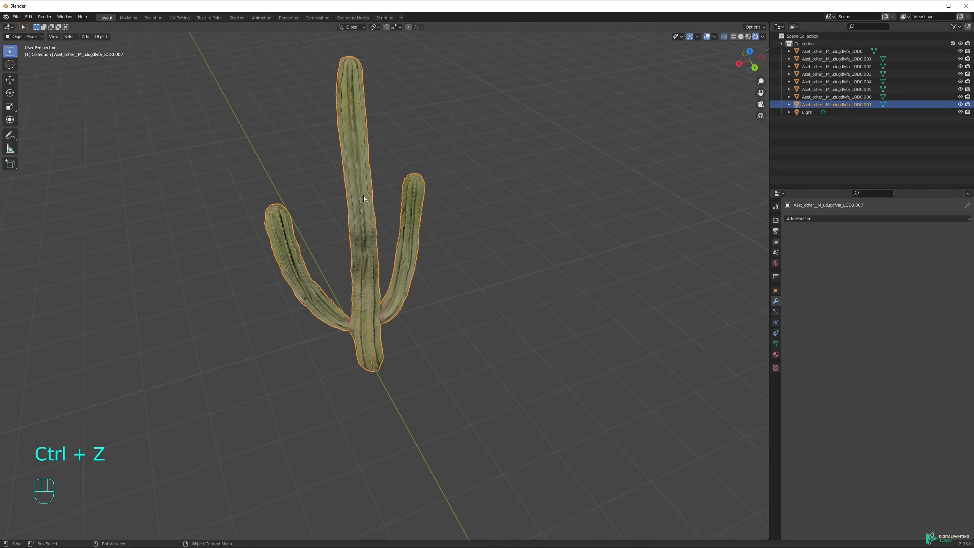
- Reshape the separate cactus's mesh with proportional editing, distorting the trunk and stretching one side arm upward and outward
key("Tab")
middle_click_drag(378, 185, 374, 229)
left_click_drag(315, 224, 384, 306)
key("o")
key("g")
scroll(334, 238, "down", 3)
left_click(336, 237)
left_click_drag(308, 216, 346, 234)
key("g")
left_click(344, 200)
key("g")
middle_click_drag(343, 200, 456, 182)
left_click(341, 212)
key("g")
key("Tab")
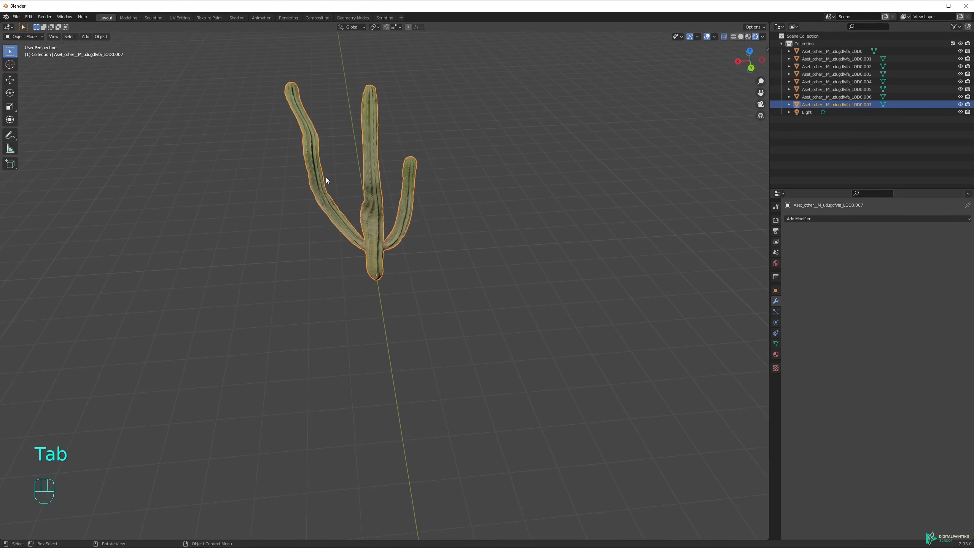
- Add a Mirror modifier to the reshaped cactus, mirroring across its X axis
left_click(813, 217)
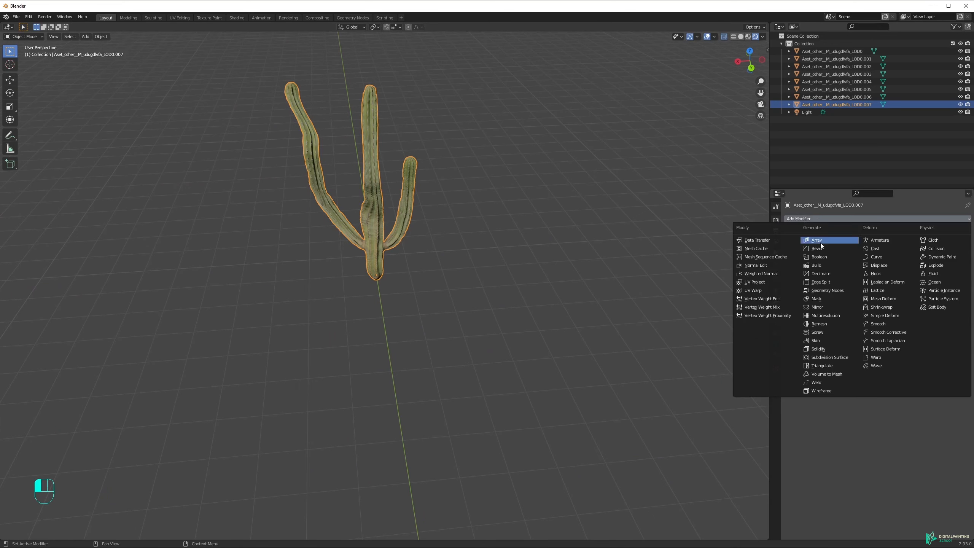
left_click(819, 307)
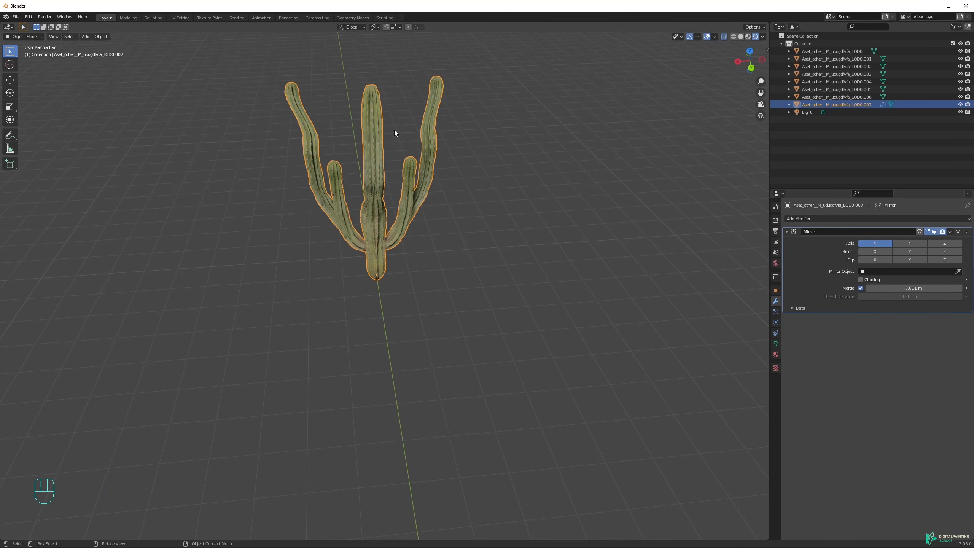
middle_click_drag(404, 151, 393, 176)
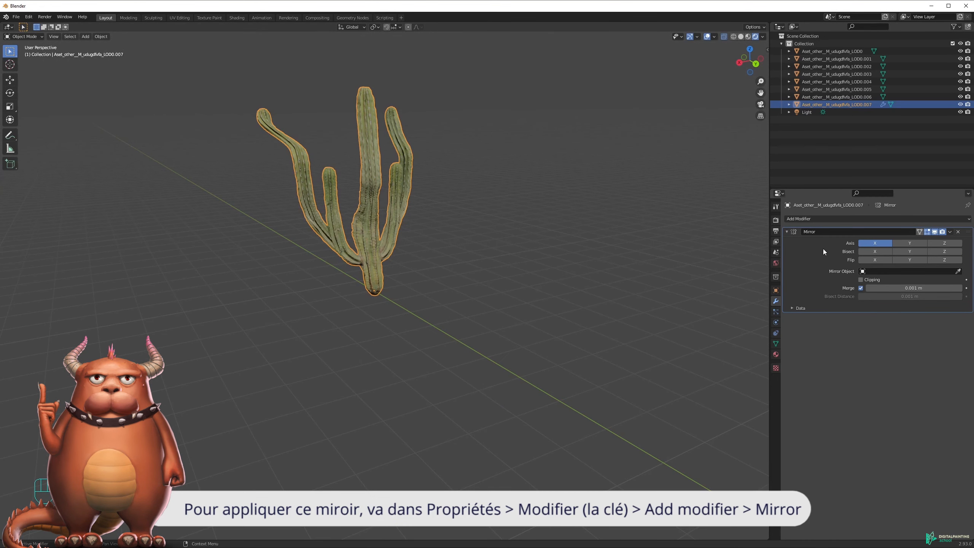
scroll(404, 239, "down", 3)
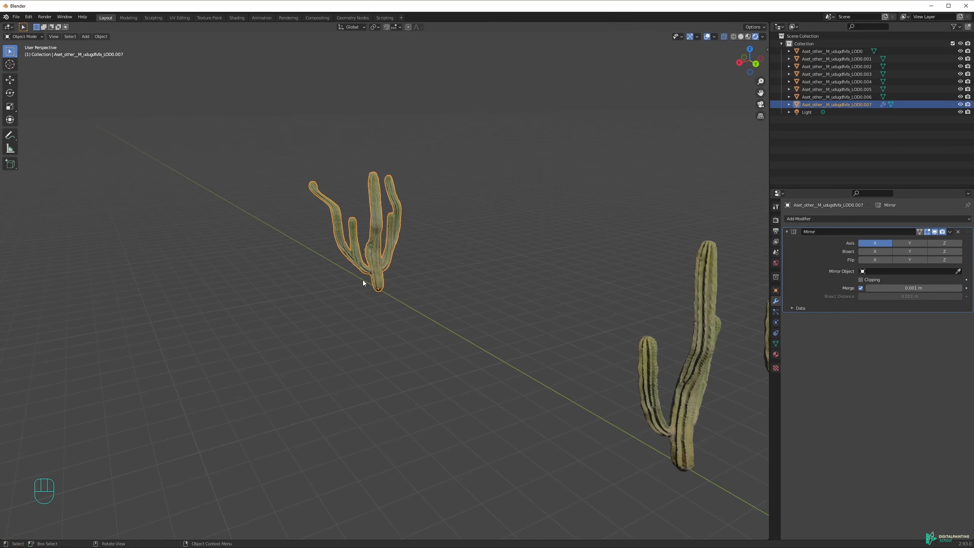
scroll(379, 230, "up", 3)
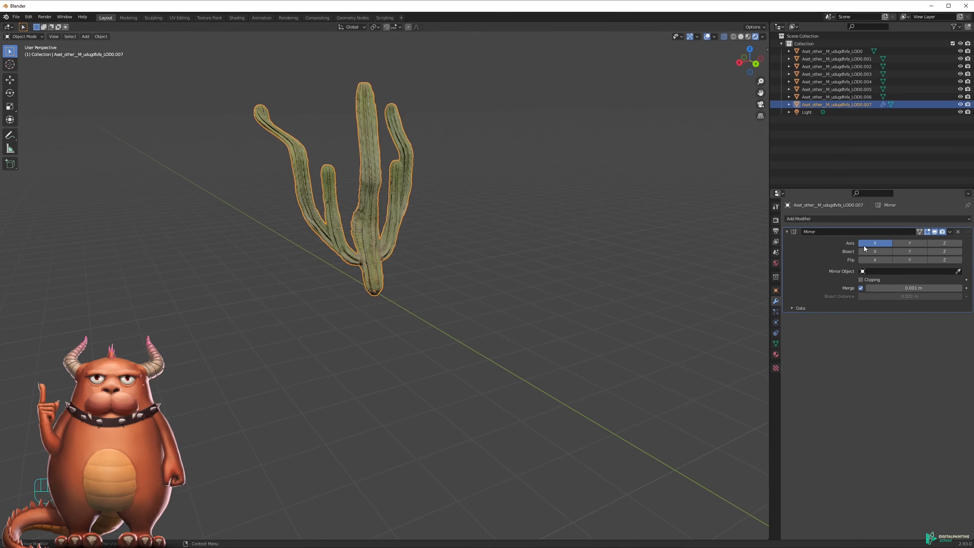
middle_click_drag(373, 212, 370, 262, "shift")
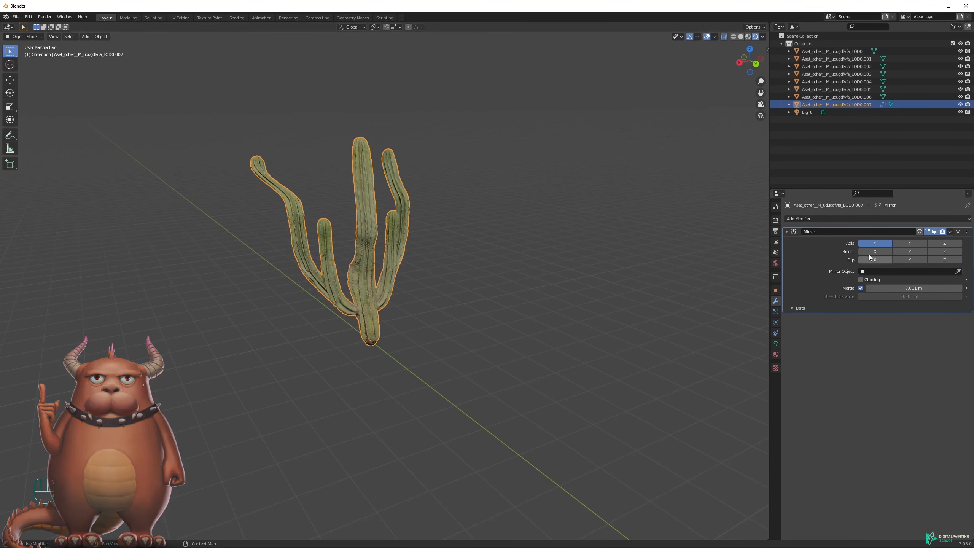
middle_click_drag(735, 303, 482, 260, "shift")
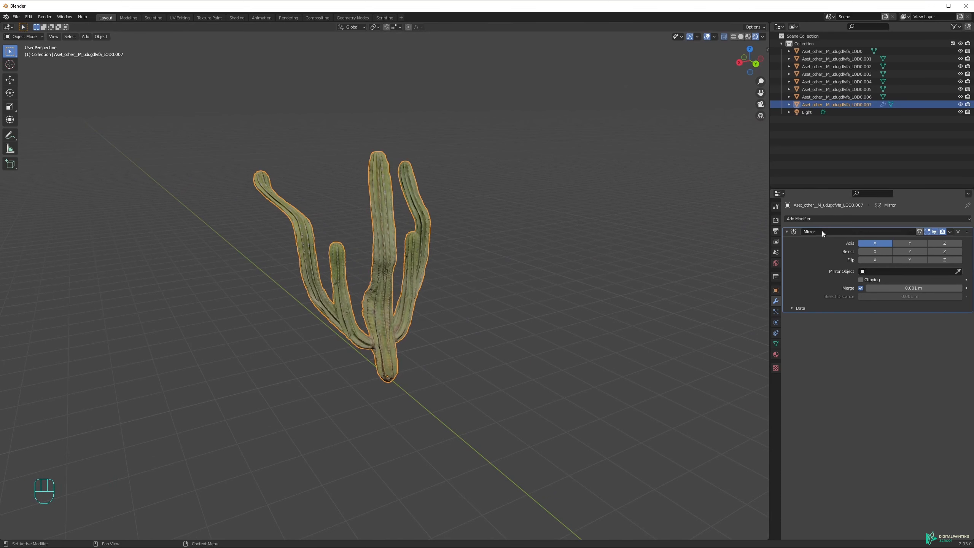
mouse_move(392, 295)
middle_mouse_down()
mouse_move(380, 315)
mouse_move(383, 282)
middle_mouse_up()
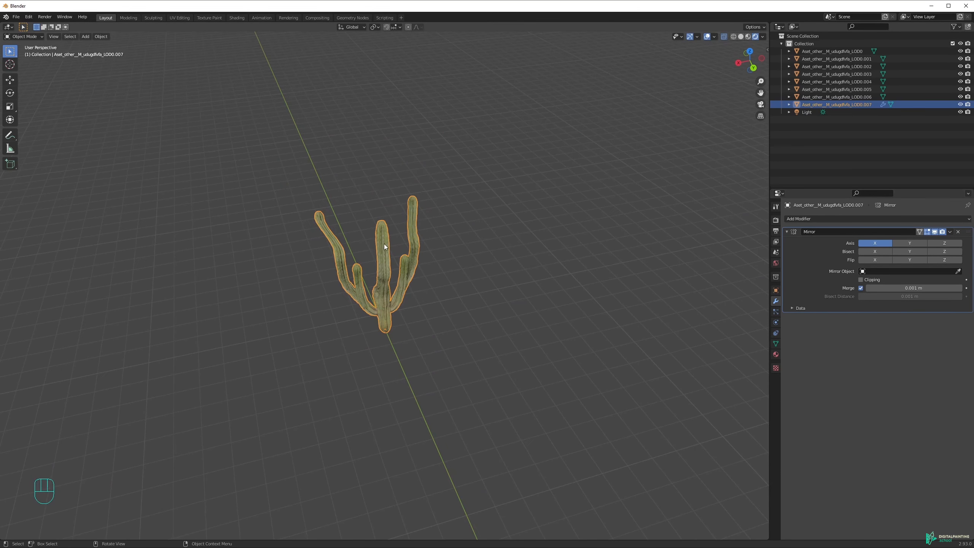
- Try moving the whole mirrored cactus freely in object mode, and revert the moves
key("g")
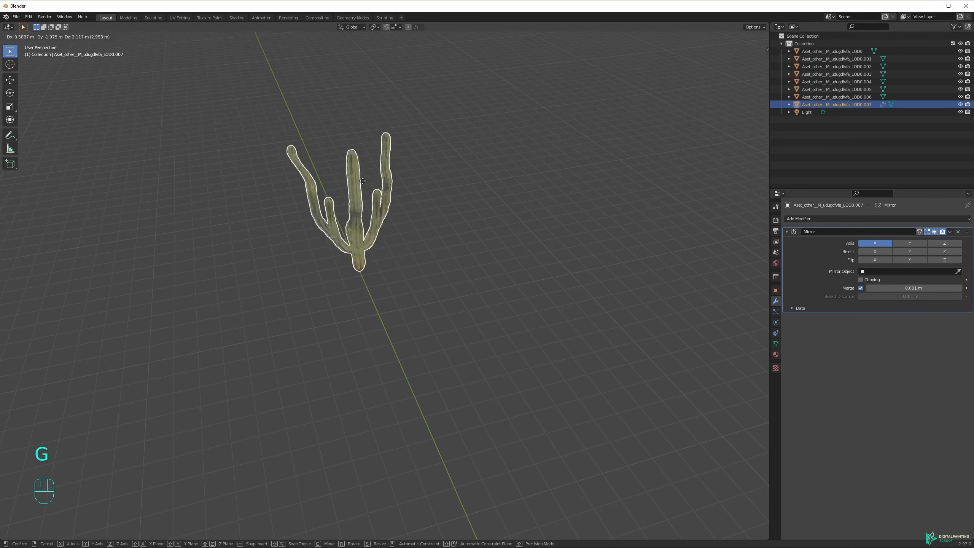
left_click(457, 253)
middle_click_drag(456, 253, 476, 259)
key("ctrl+z")
key("g")
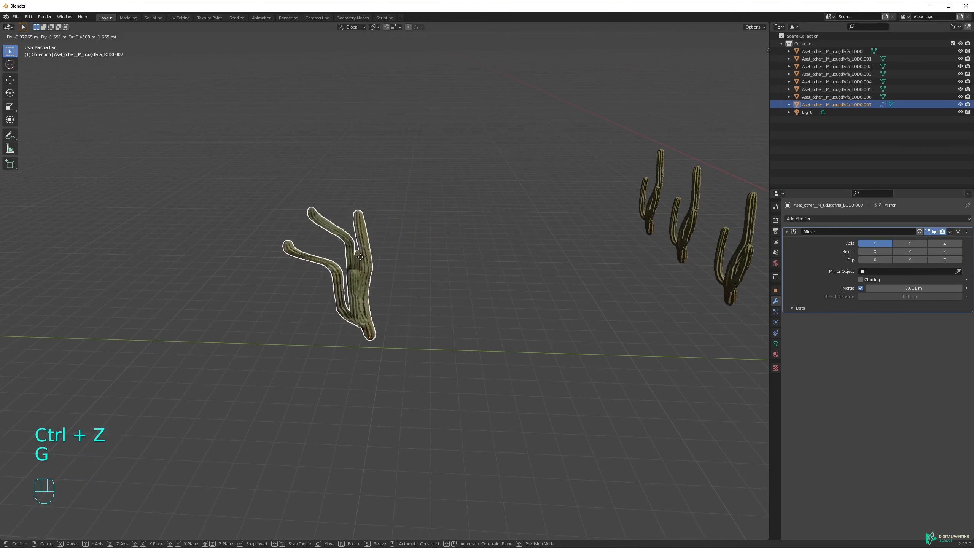
left_click(381, 283)
middle_click_drag(380, 283, 399, 265)
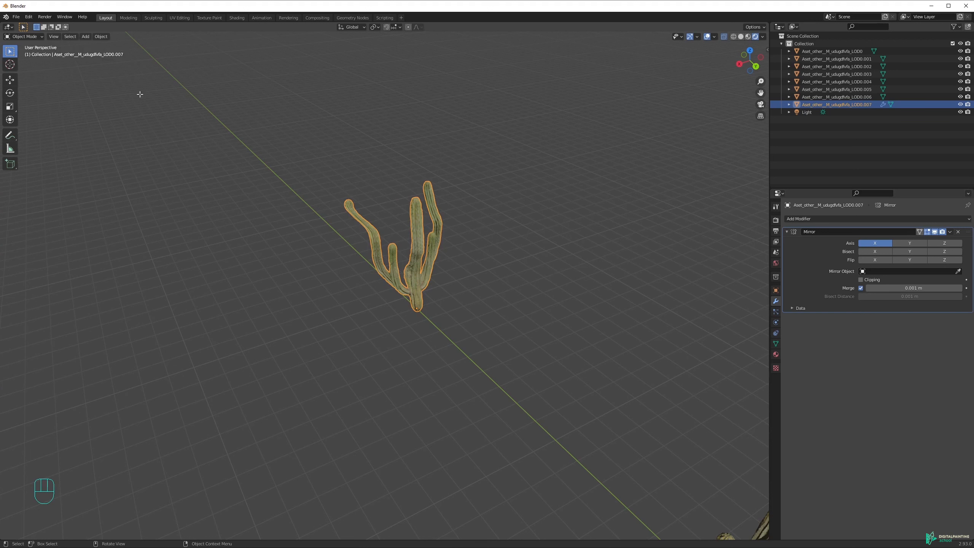
- Turn off proportional editing and move the cactus's entire mesh along the X axis, away from its origin, in edit mode
key("Tab")
key("a")
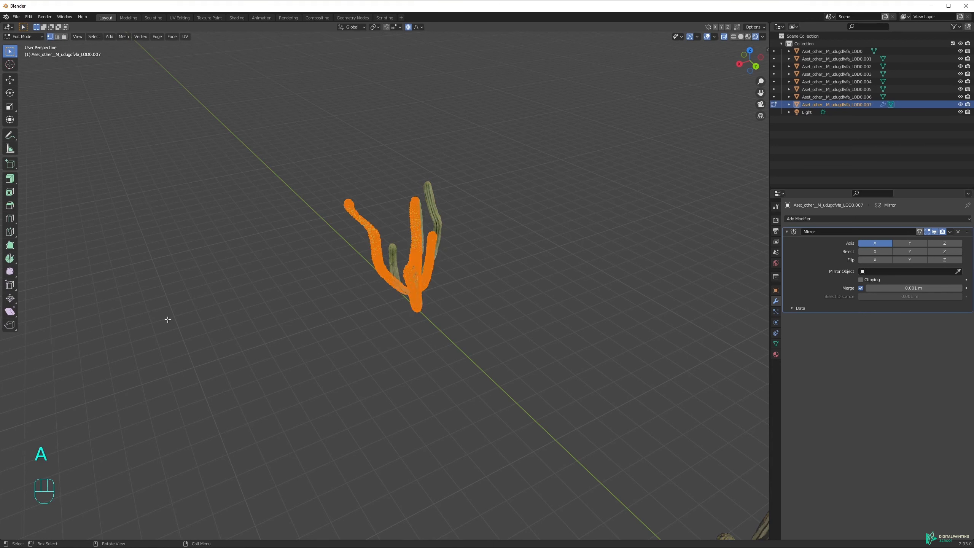
key("o")
middle_click_drag(559, 191, 533, 211)
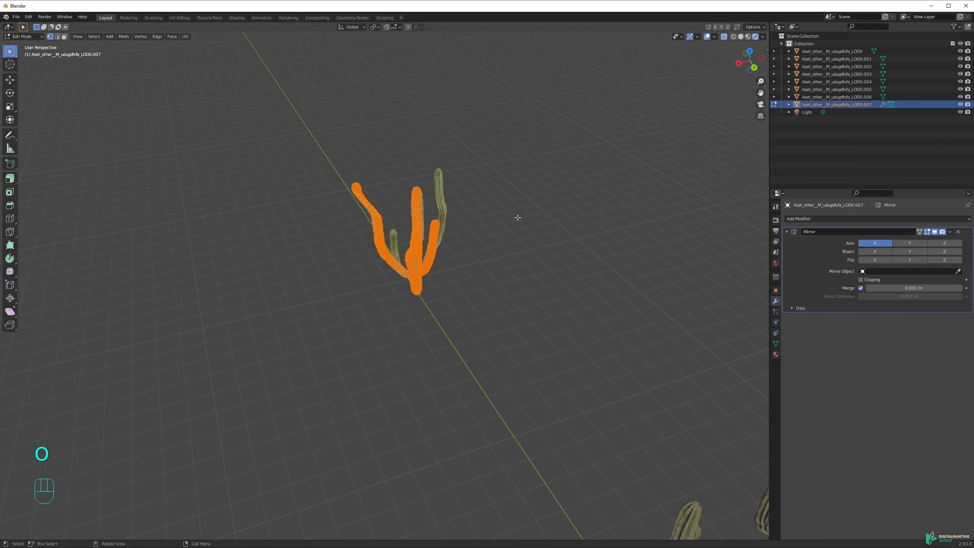
key("g")
key("x")
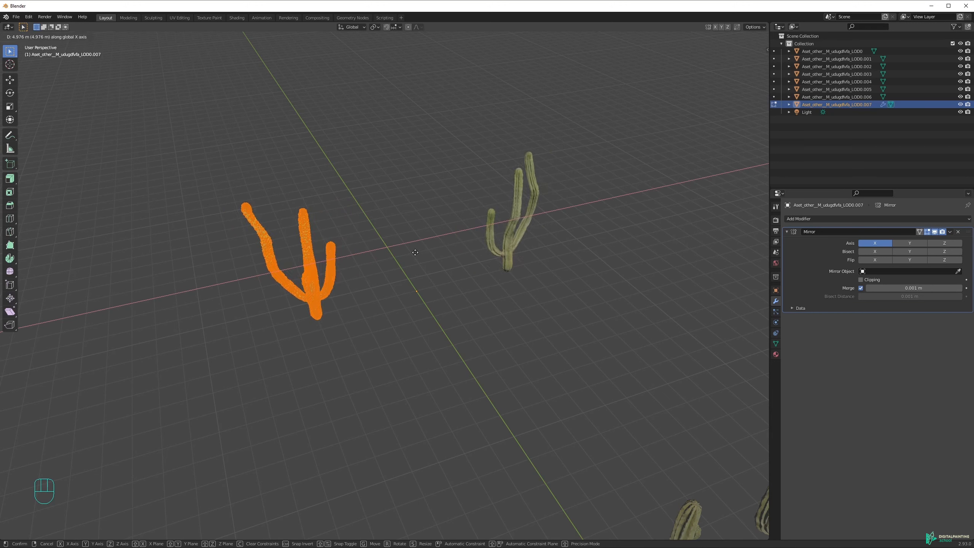
left_click(427, 240)
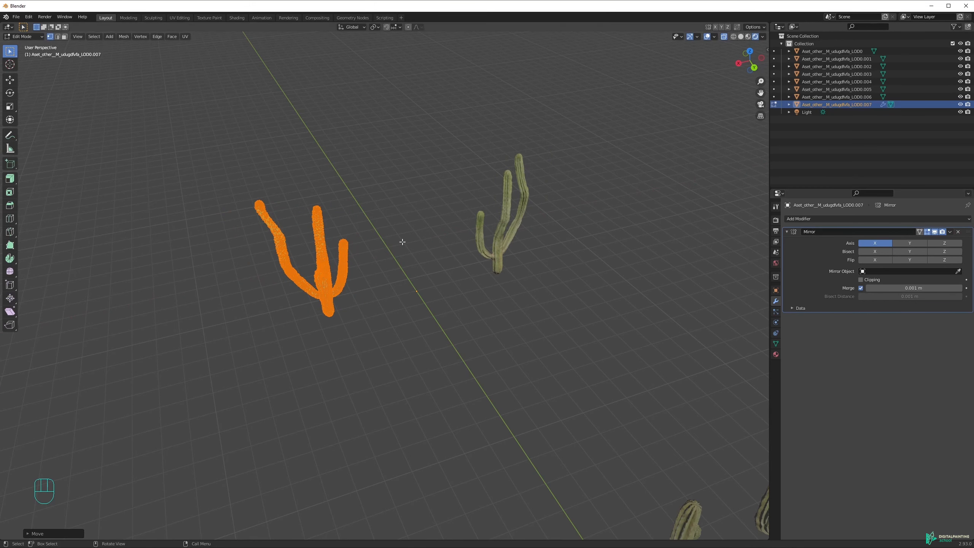
- Move the entire mesh freely in edit mode to offset it farther from the cactus's origin point
scroll(422, 291, "up", 6)
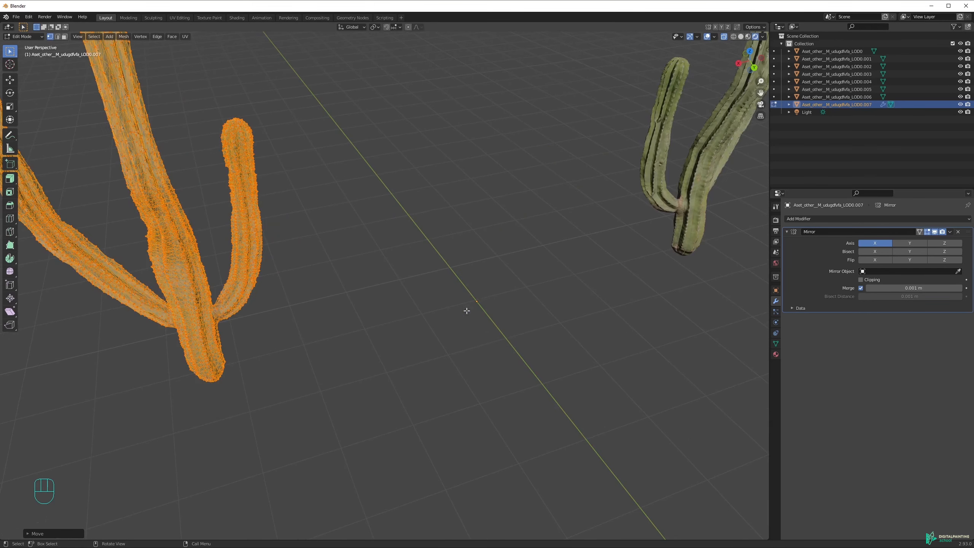
middle_click_drag(480, 300, 479, 304)
middle_click_drag(479, 304, 451, 303, "shift")
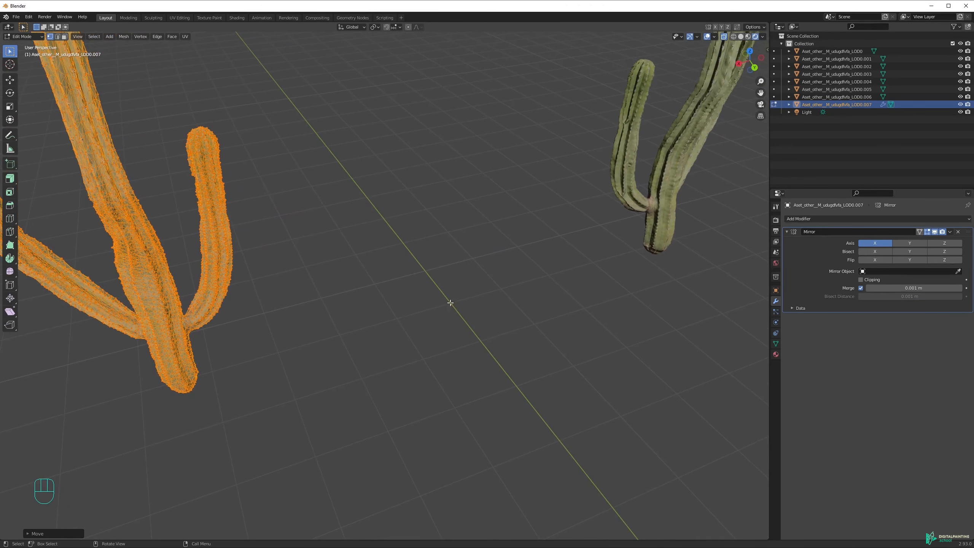
scroll(448, 306, "down", 5)
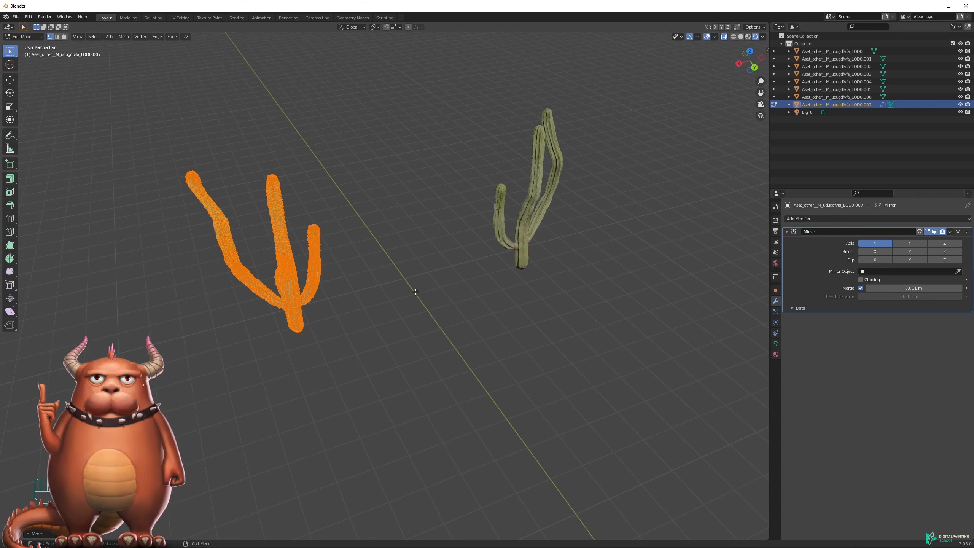
key("g")
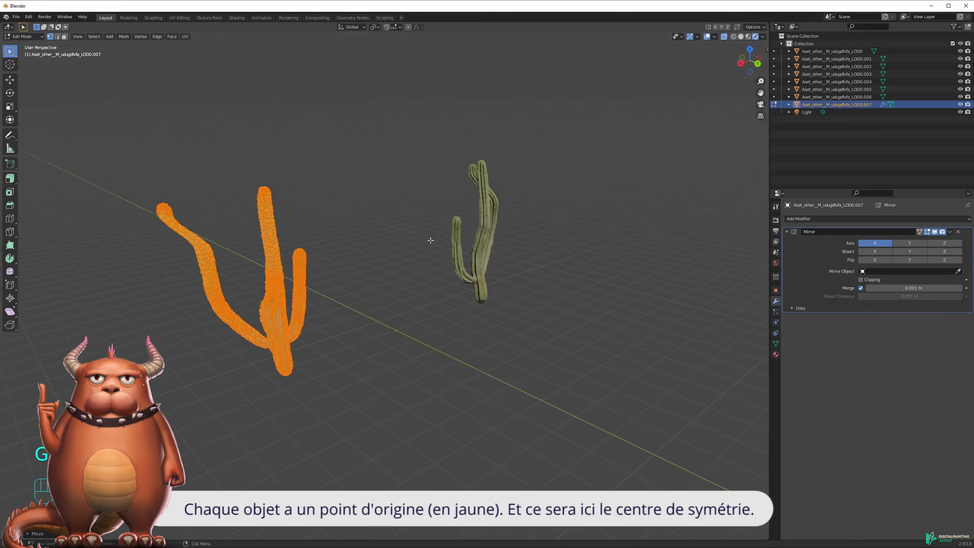
key("z")
key("z")
key("z")
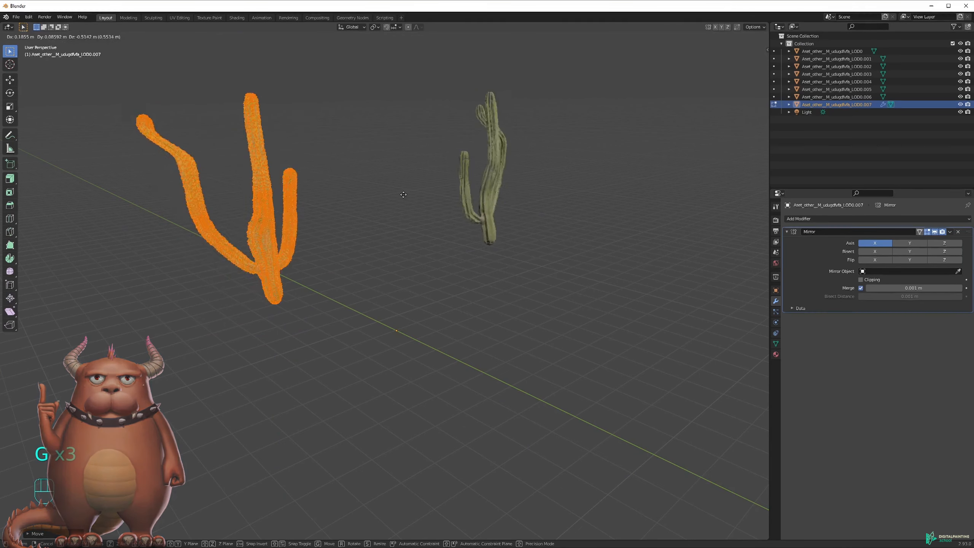
left_click(405, 329)
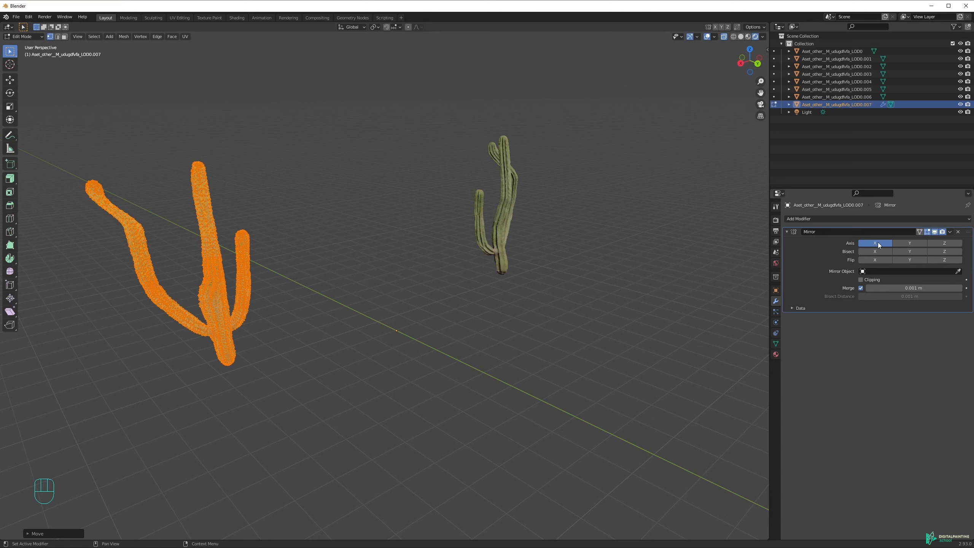
- Change the Mirror modifier's axis to Y only
left_click(910, 244)
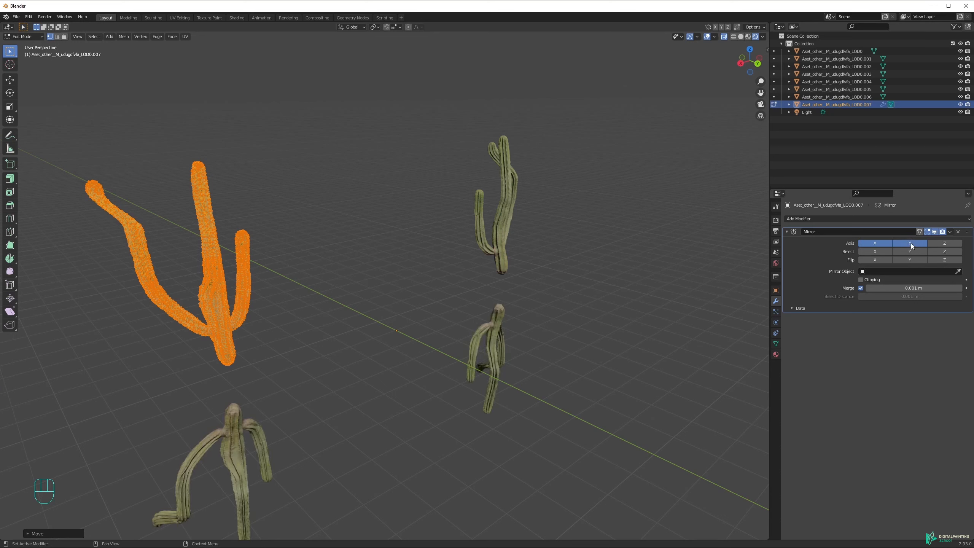
left_click(875, 244)
mouse_move(339, 268)
middle_mouse_down()
mouse_move(267, 260)
mouse_move(327, 264)
middle_mouse_up()
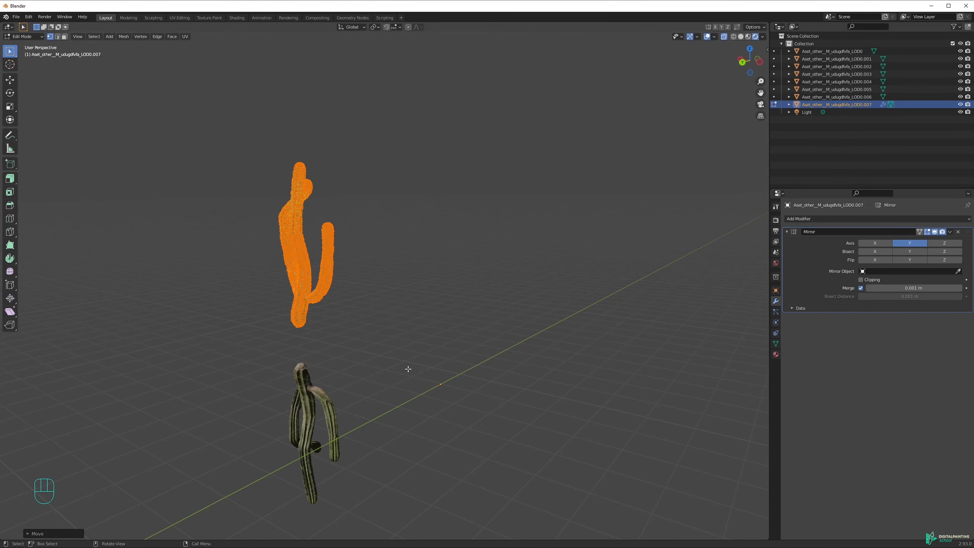
middle_click_drag(307, 324, 352, 322)
- Move the mesh toward the Y mirror plane until it overlaps its reflection, and return to object mode
key("g")
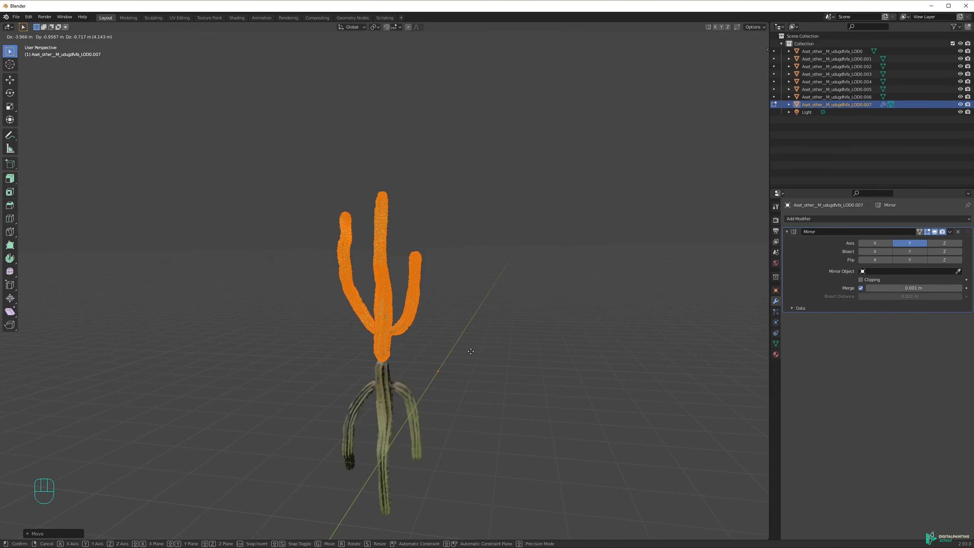
left_click(458, 368)
key("Tab")
middle_click_drag(448, 361, 471, 265)
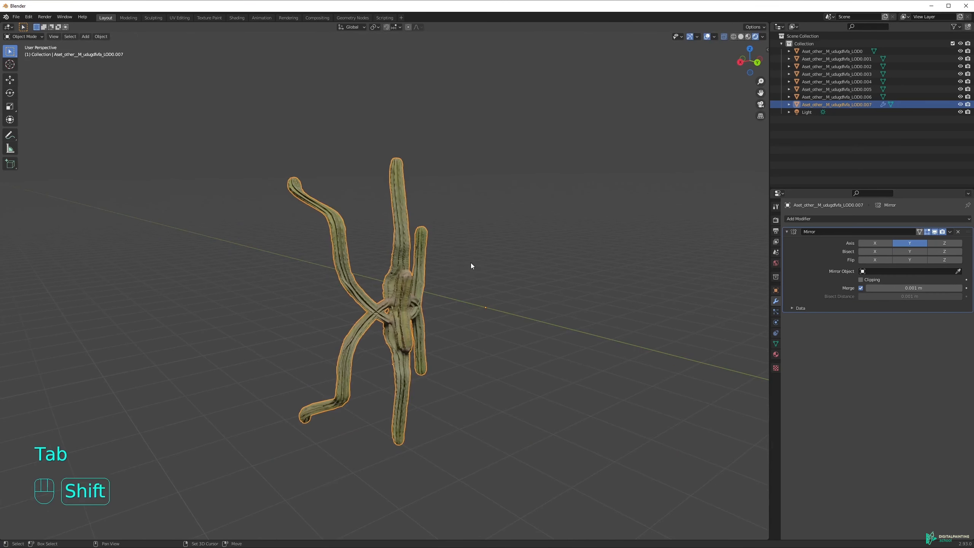
key("Tab")
key("Tab")
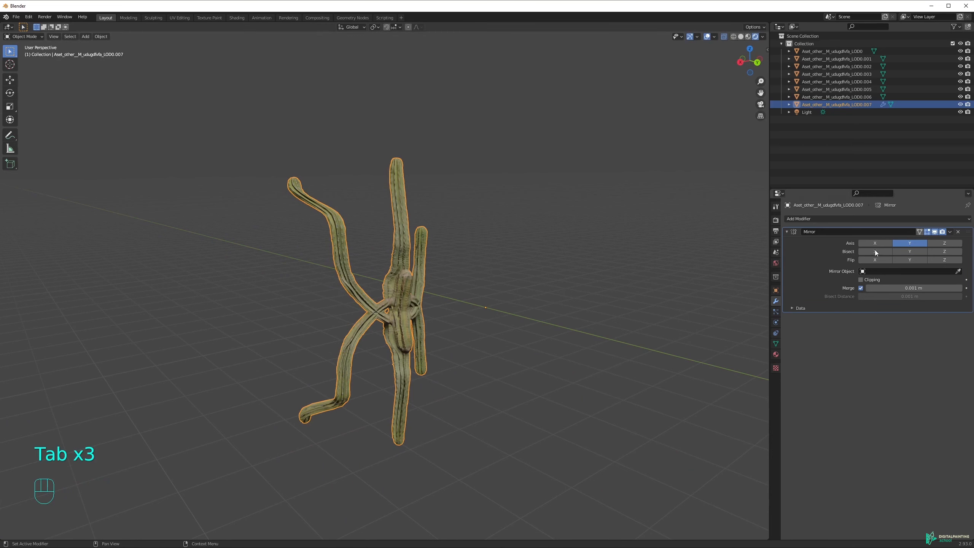
- Enable the X axis together with Y in the Mirror modifier
left_click(875, 243)
middle_click_drag(546, 279, 543, 324)
middle_click_drag(516, 246, 467, 244, "shift")
- Move the mesh closer to the origin in edit mode so its X and Y reflections intersect, and return to object mode
key("Tab")
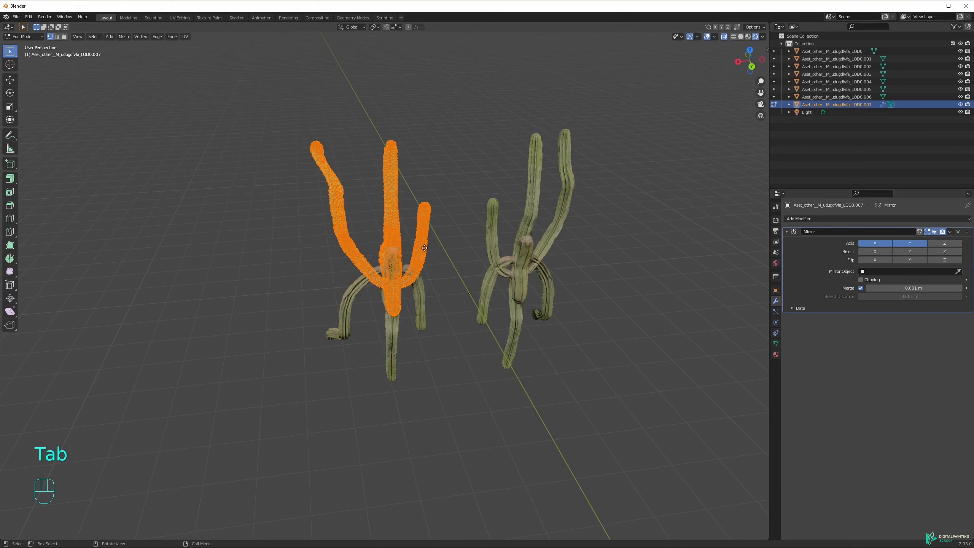
key("g")
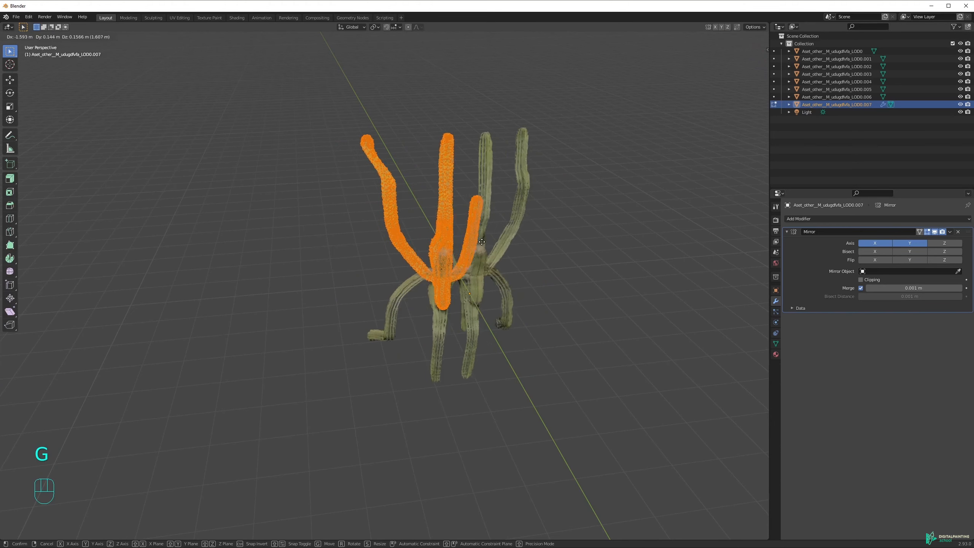
left_click(483, 241)
key("Tab")
middle_click_drag(561, 246, 613, 246)
scroll(326, 196, "down", 3)
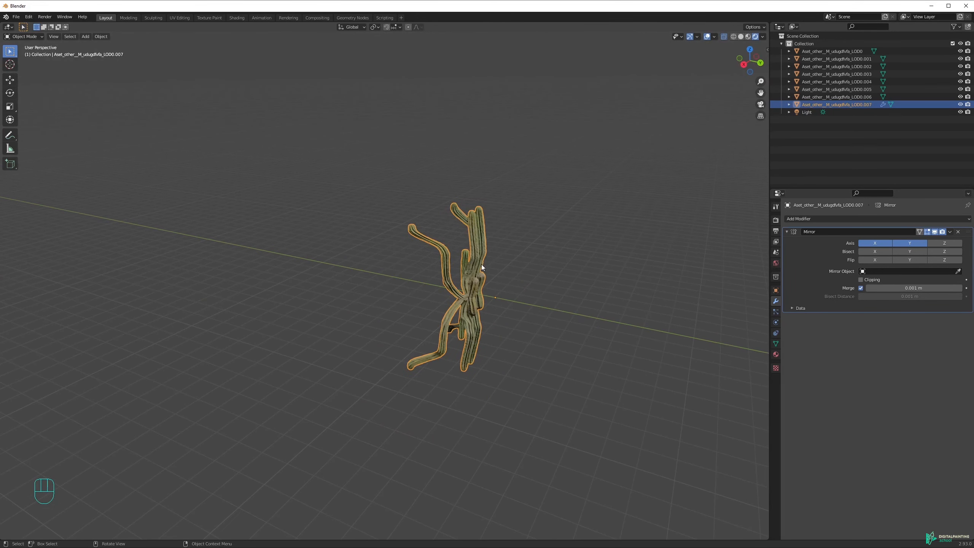
- Rotate the mirrored cactus about 95° around the global X axis in object mode and move it together with its reflections
key("r")
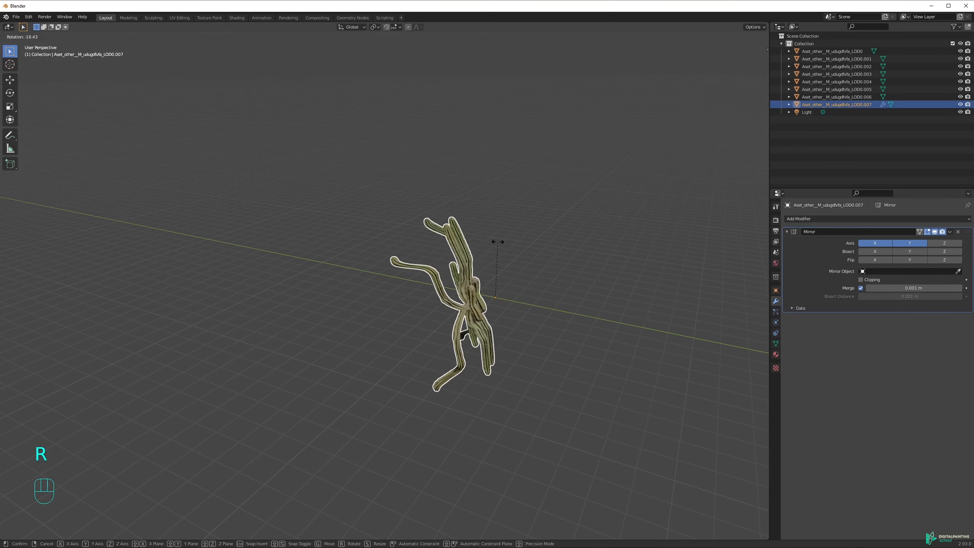
key("x")
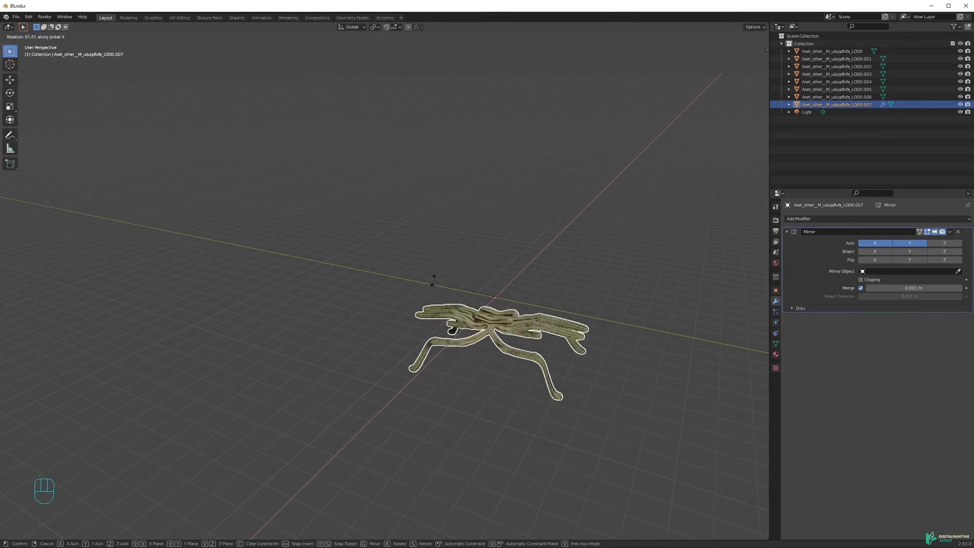
left_click(436, 300)
key("g")
left_click(416, 211)
middle_click_drag(420, 314, 454, 311)
- Undo the cactus's move and rotation, and return to object mode
key("ctrl+z")
key("ctrl+z")
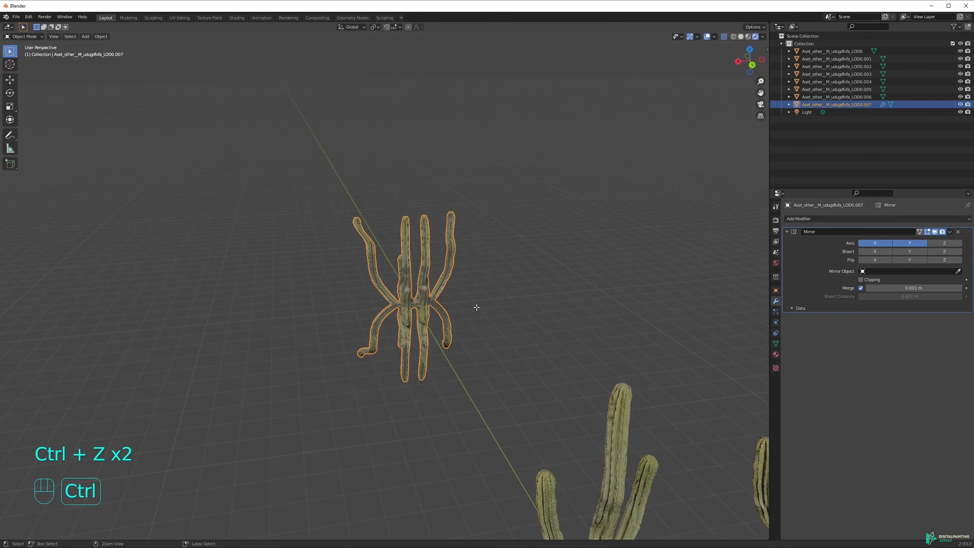
key("ctrl+z")
key("Tab")
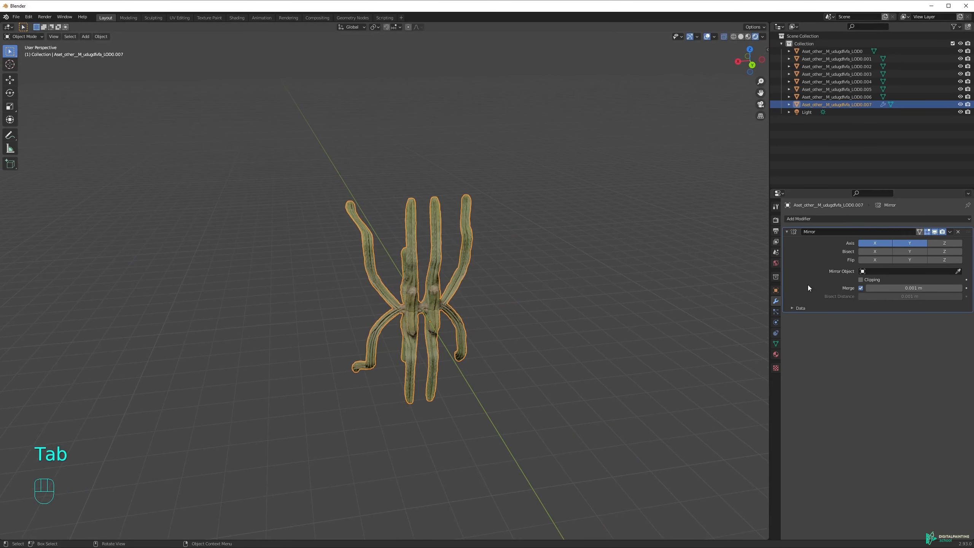
- Enable the Z axis together with X and Y in the Mirror modifier and examine the resulting reflections
left_click(949, 245)
middle_click_drag(525, 301, 475, 352)
scroll(475, 352, "up", 4)
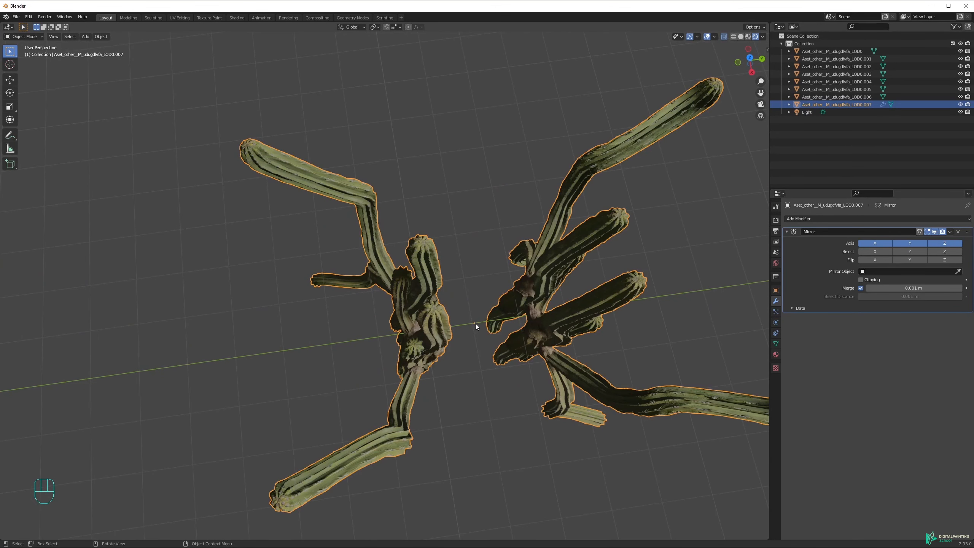
key("Tab")
key("Tab")
scroll(475, 324, "down", 3)
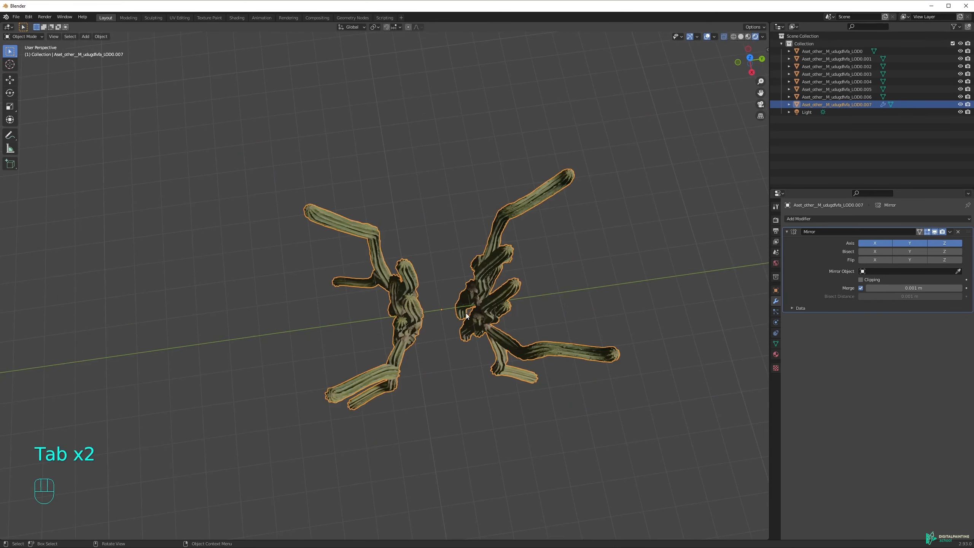
middle_click_drag(438, 311, 433, 306)
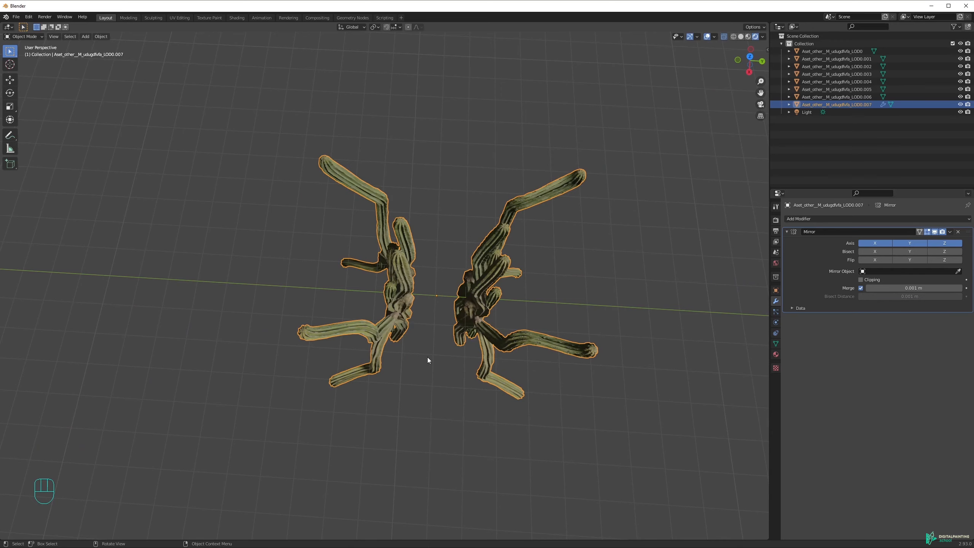
scroll(418, 292, "down", 2)
mouse_move(406, 298)
middle_mouse_down()
mouse_move(423, 293)
mouse_move(408, 282)
middle_mouse_up()
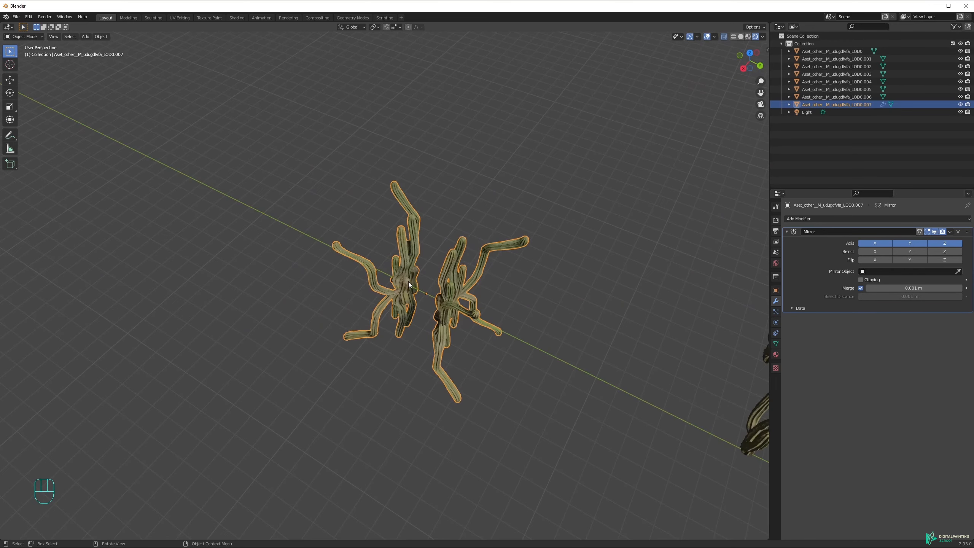
- Disable the Z and Y axes in the Mirror modifier, leaving only X
key("Tab")
key("Tab")
left_click(937, 244)
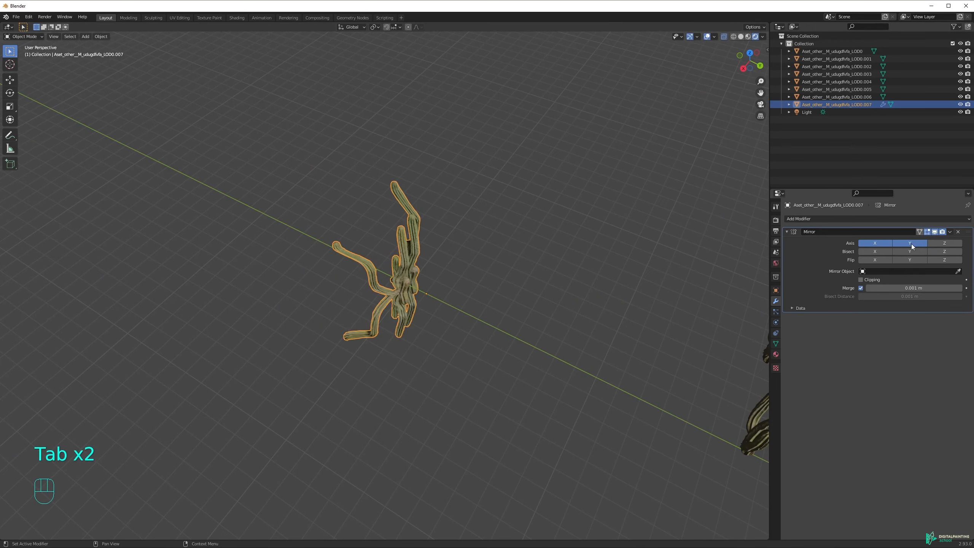
left_click(911, 243)
- Move the mesh away from the X mirror plane in edit mode so it separates from its reflection, and return to object mode
key("Tab")
key("g")
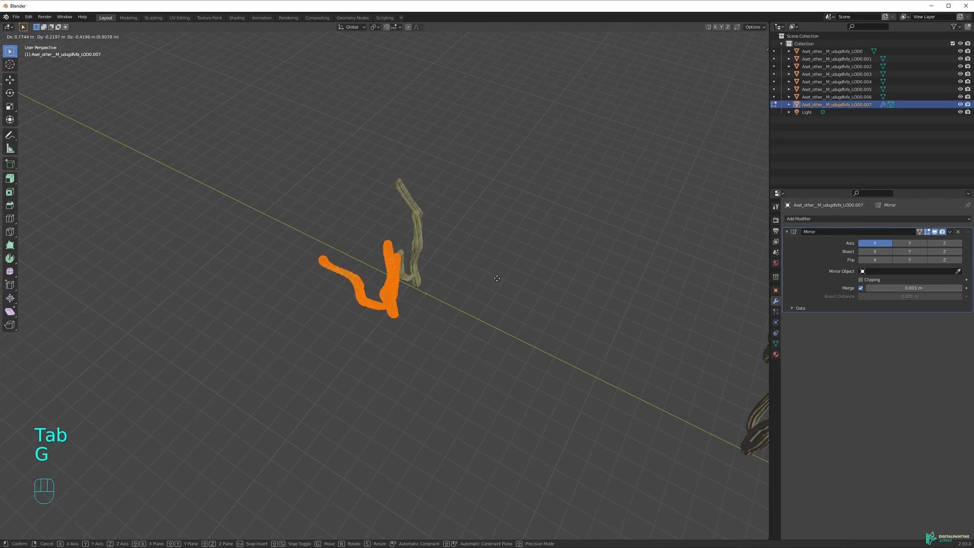
left_click(492, 290)
key("Tab")
middle_click_drag(492, 289, 455, 266)
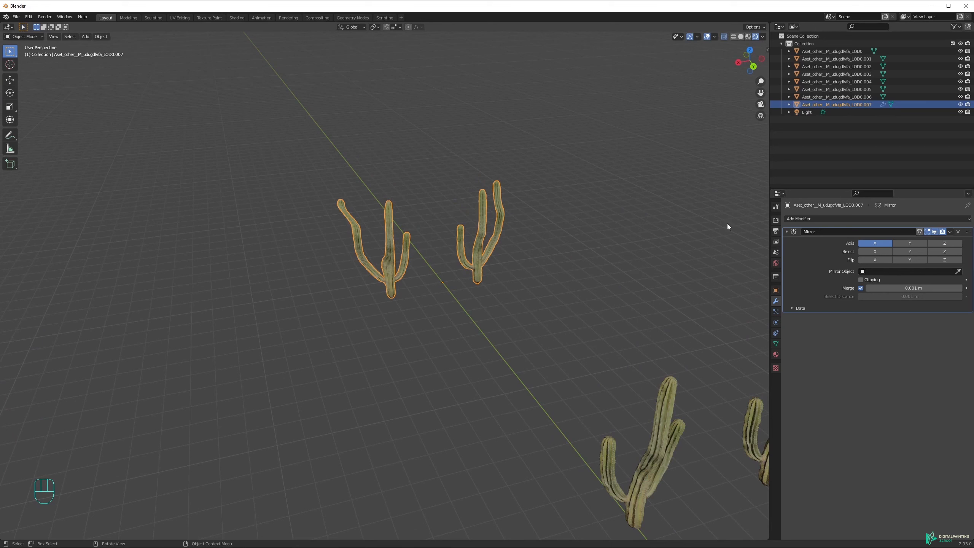
scroll(564, 295, "up", 2)
scroll(563, 295, "down", 6)
middle_click_drag(563, 295, 453, 314)
middle_click_drag(452, 315, 449, 291, "shift")
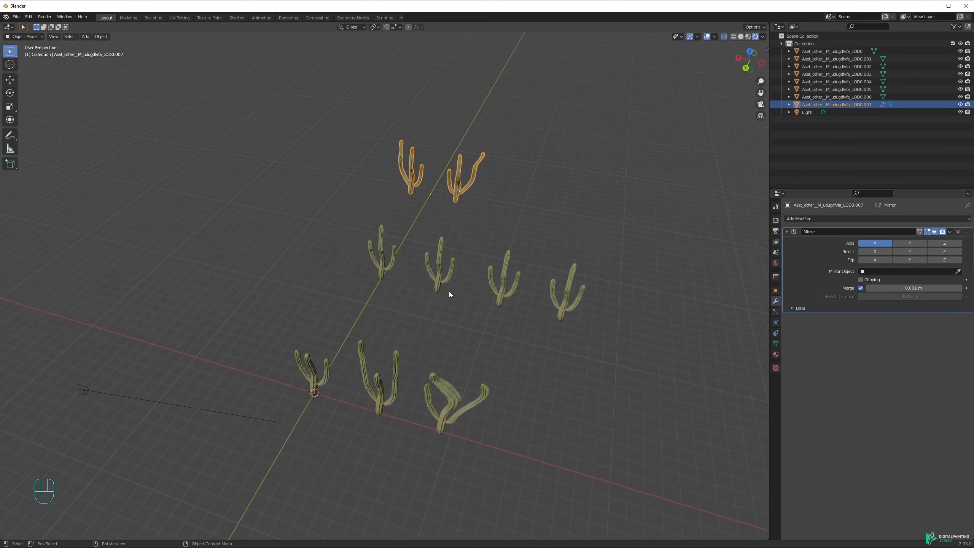